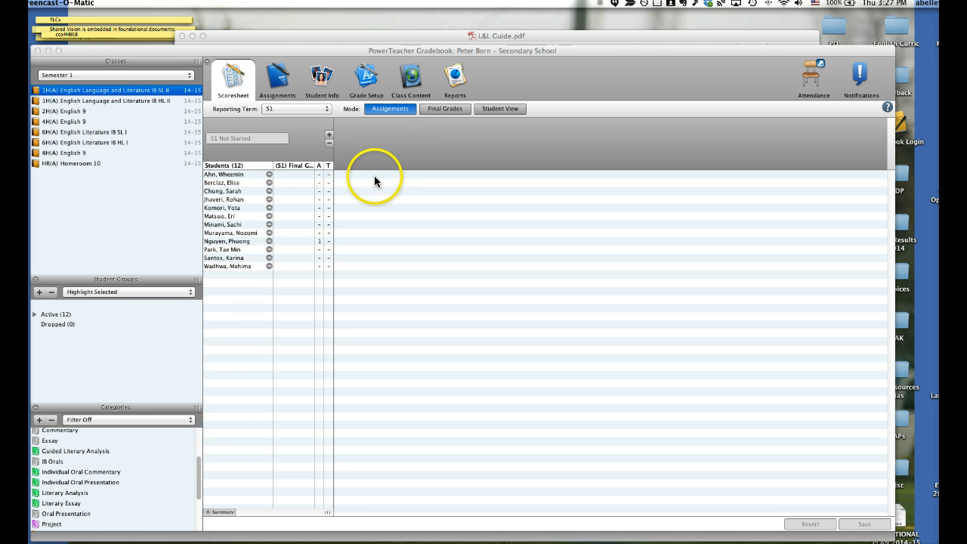
In Grade Setup, switch the S1 final grade calculation to Term Weights / Standards Weights
click(366, 77)
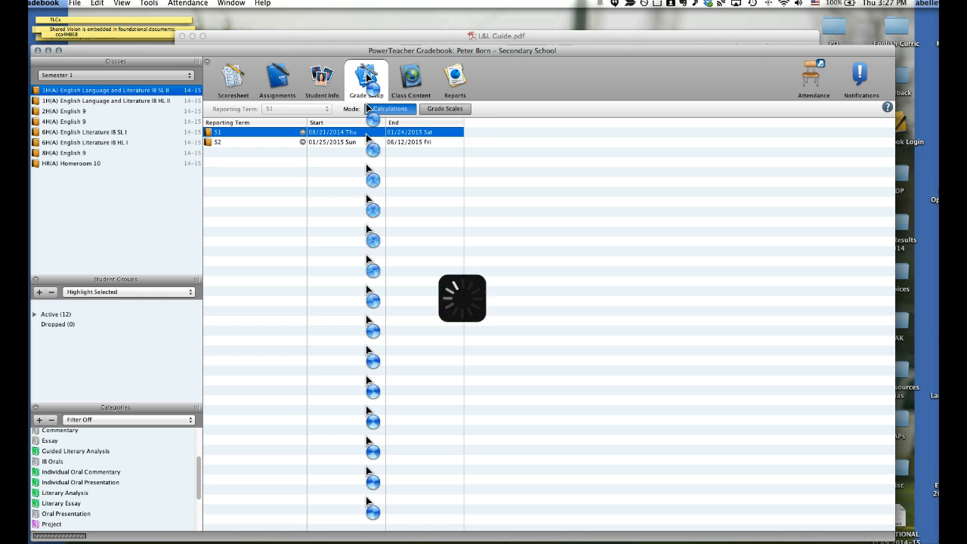
click(326, 134)
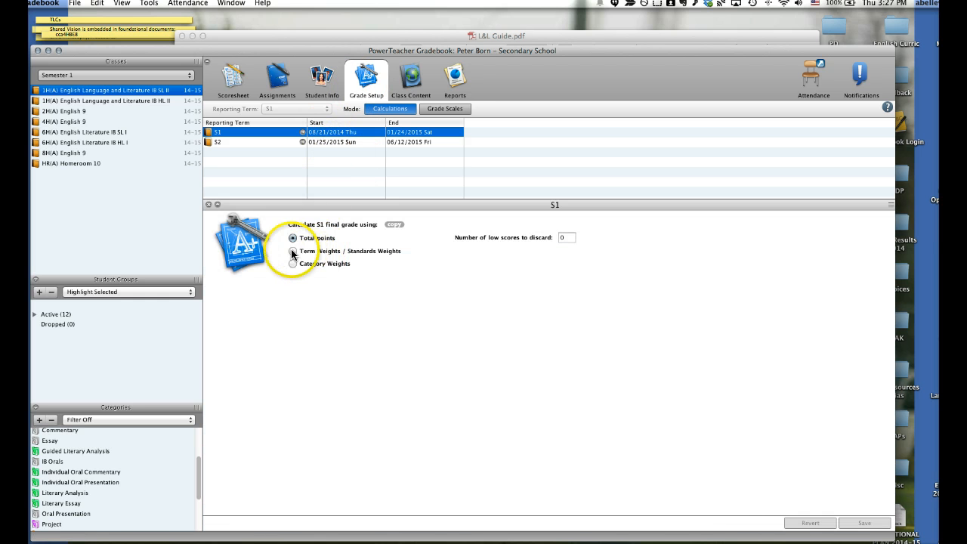
click(293, 252)
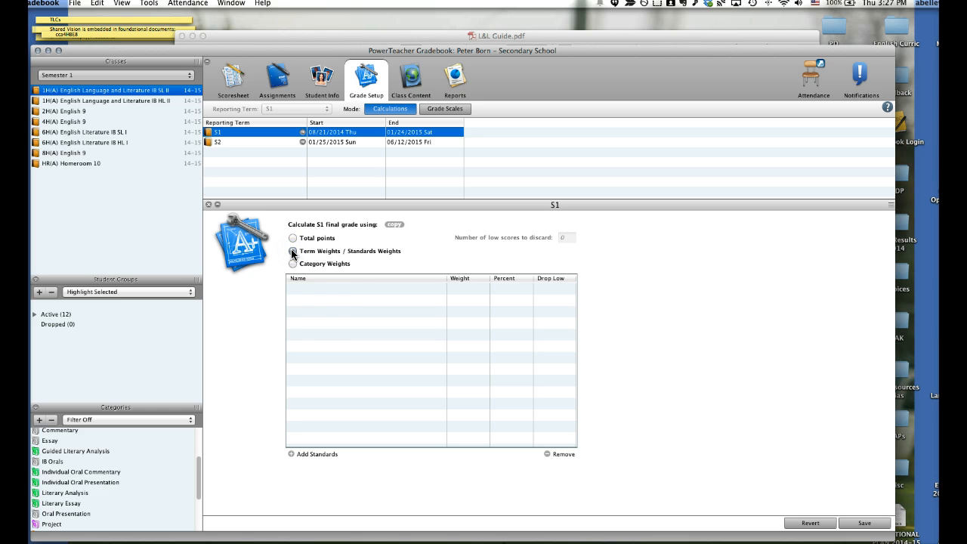
Add the parent Essay, Oral, Textual analysis and Written task standards to the S1 grade calculation, enlarging the selection dialog to read the item names
click(291, 453)
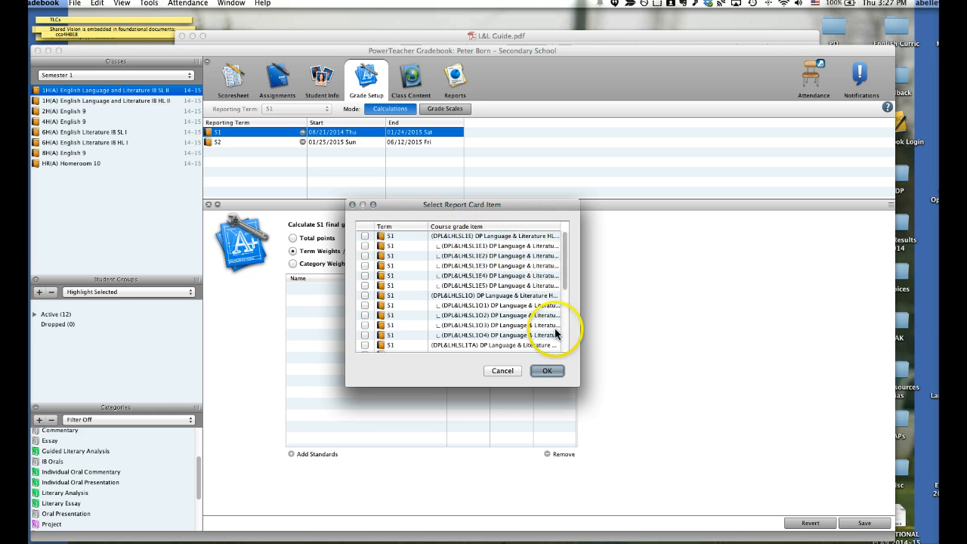
drag(579, 385, 799, 402)
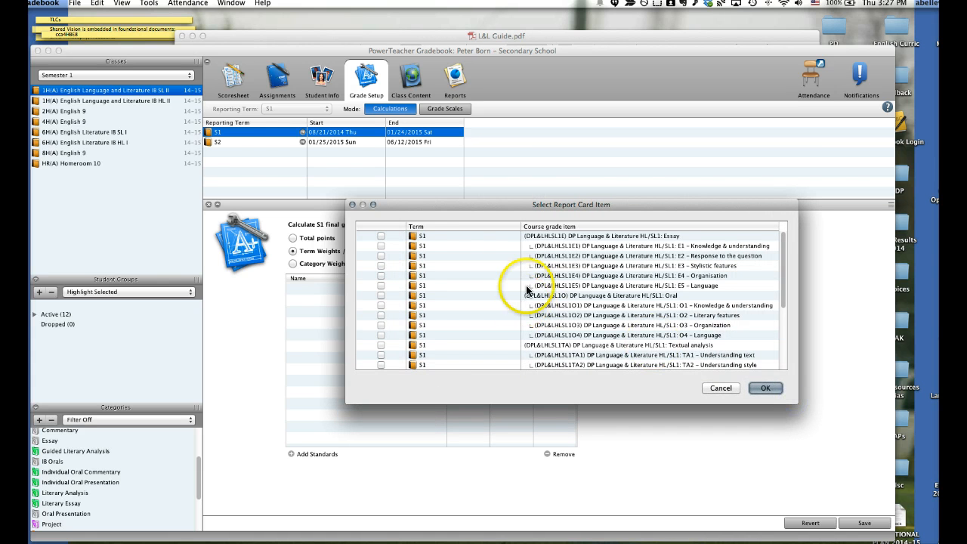
drag(473, 207, 390, 187)
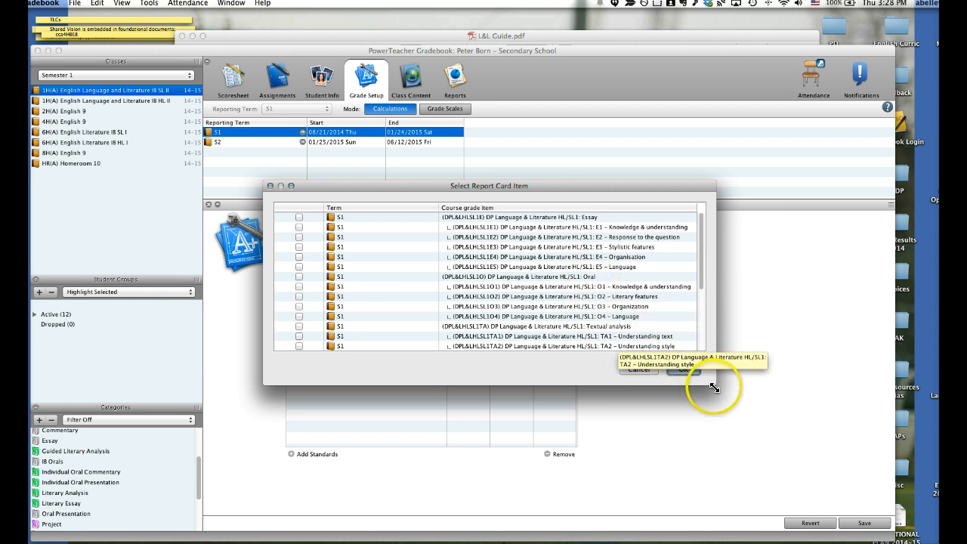
drag(716, 386, 723, 414)
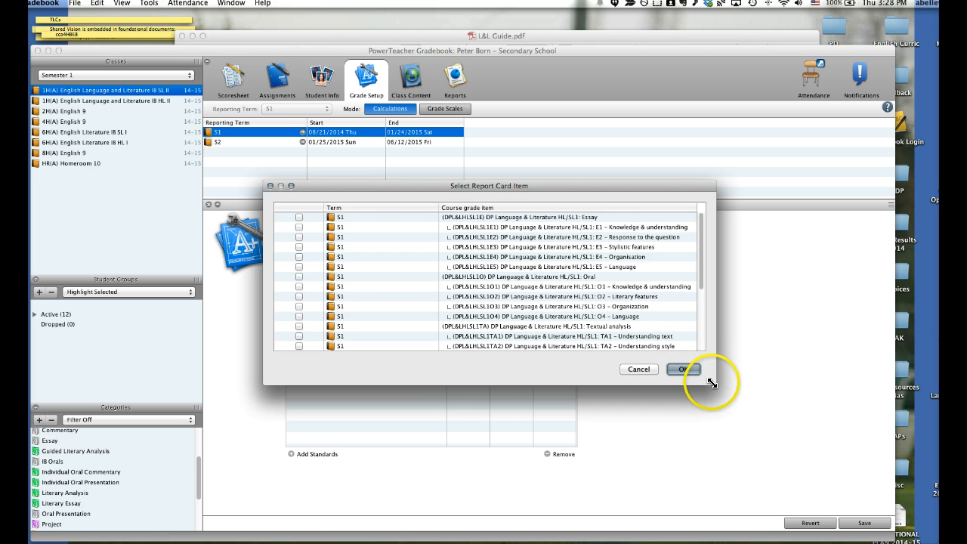
drag(713, 385, 739, 455)
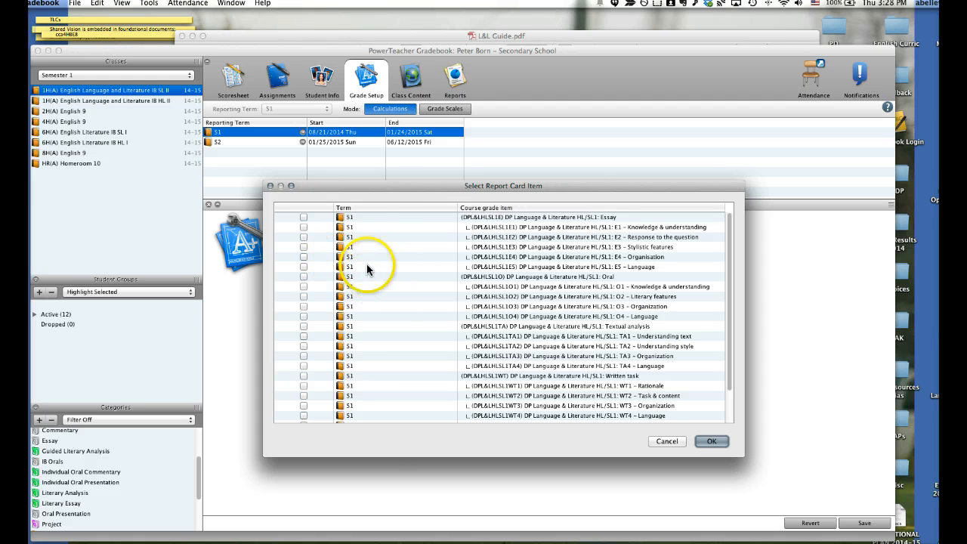
click(302, 218)
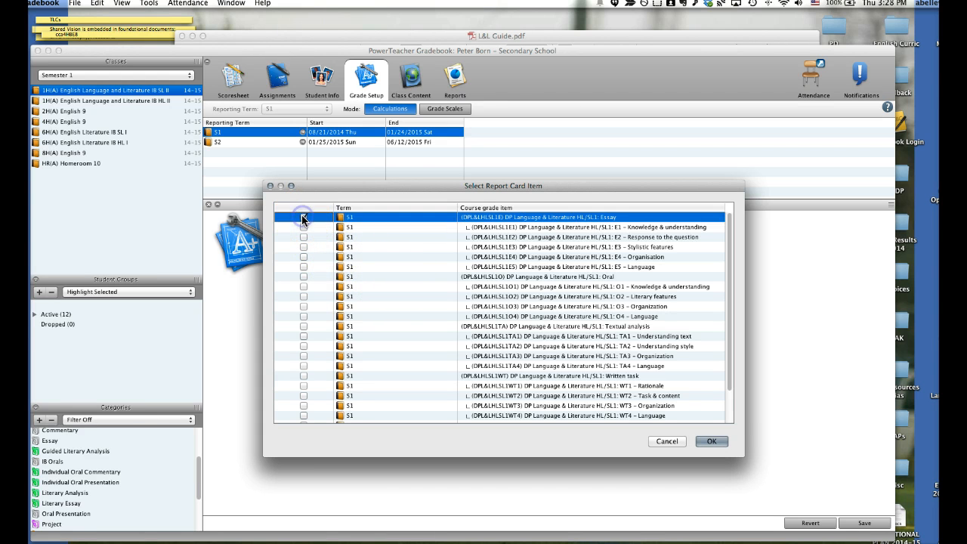
click(305, 278)
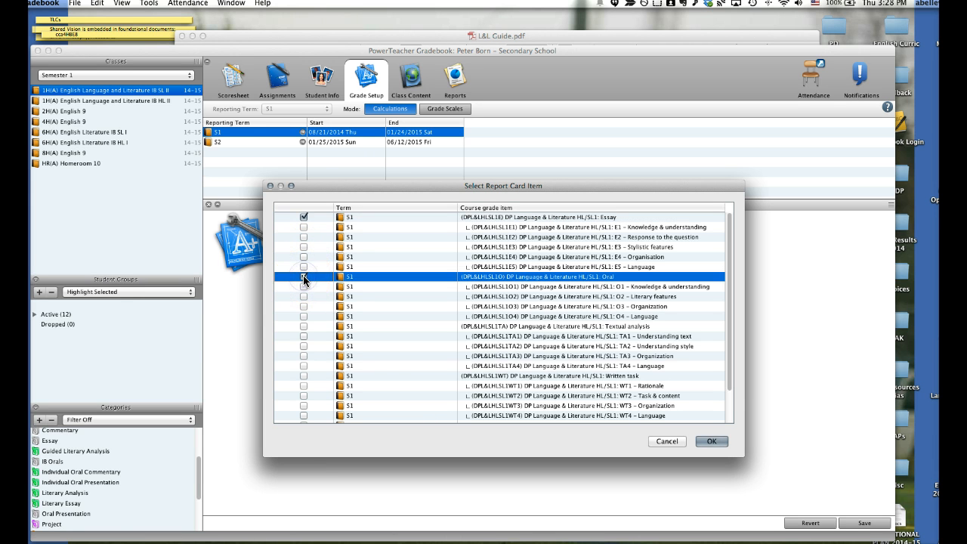
click(304, 327)
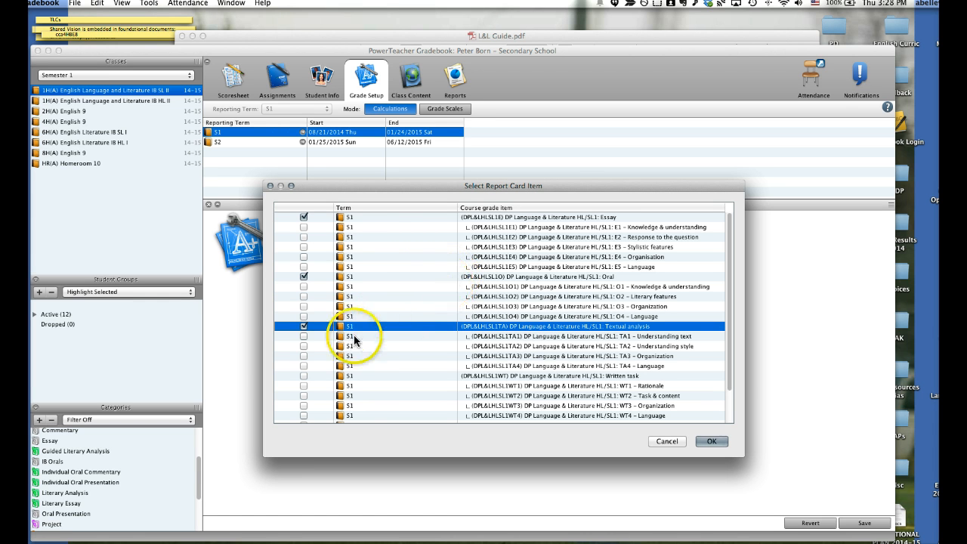
click(302, 375)
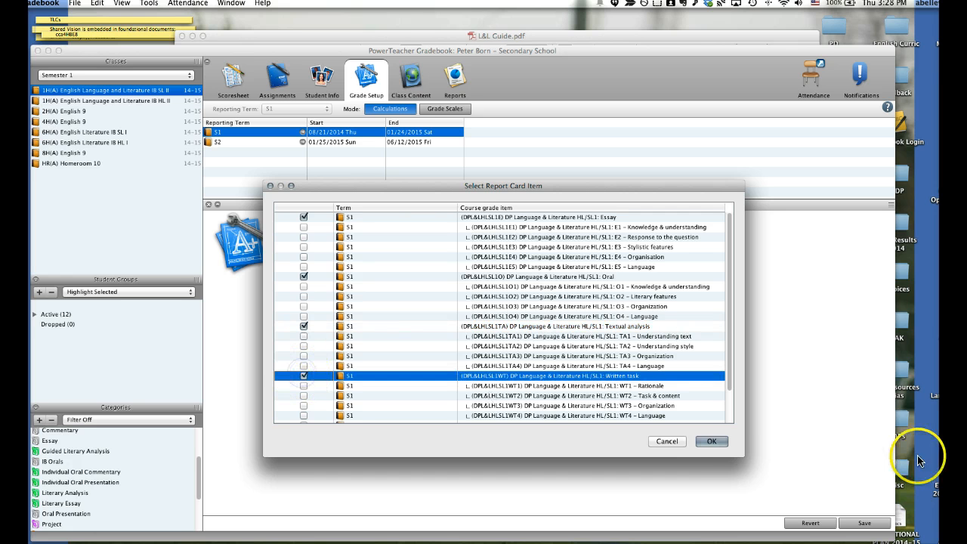
click(709, 442)
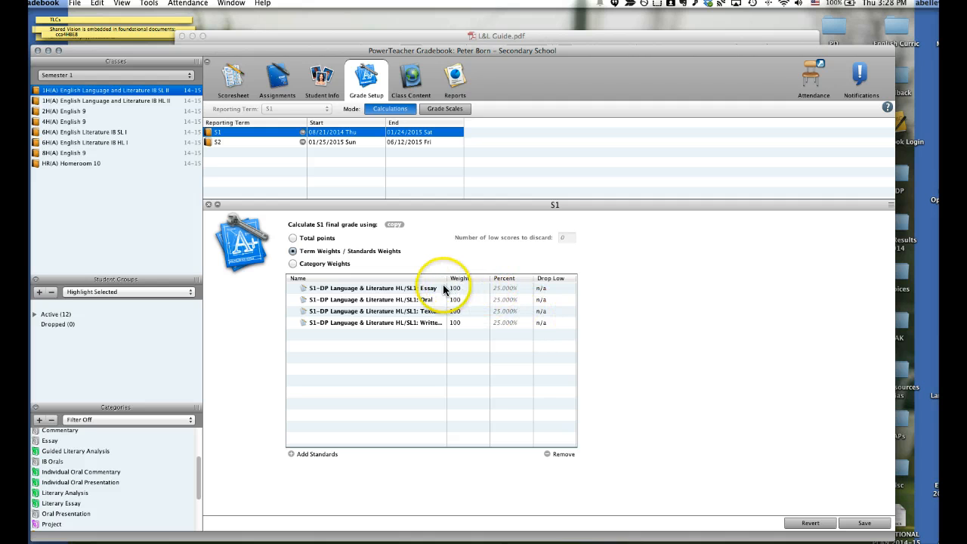
Look up the assessment component weightings in L&L Guide.pdf and return to PowerTeacher Gradebook
click(503, 289)
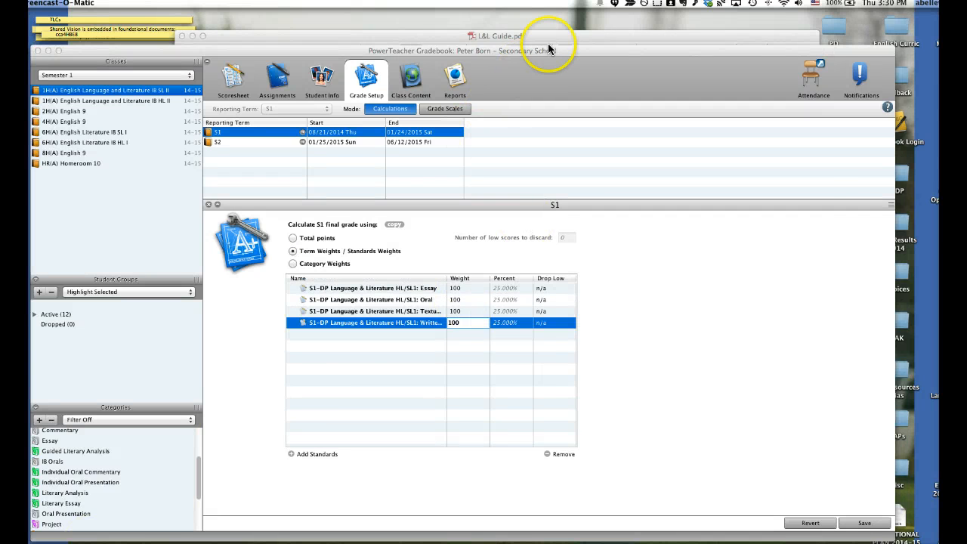
click(551, 35)
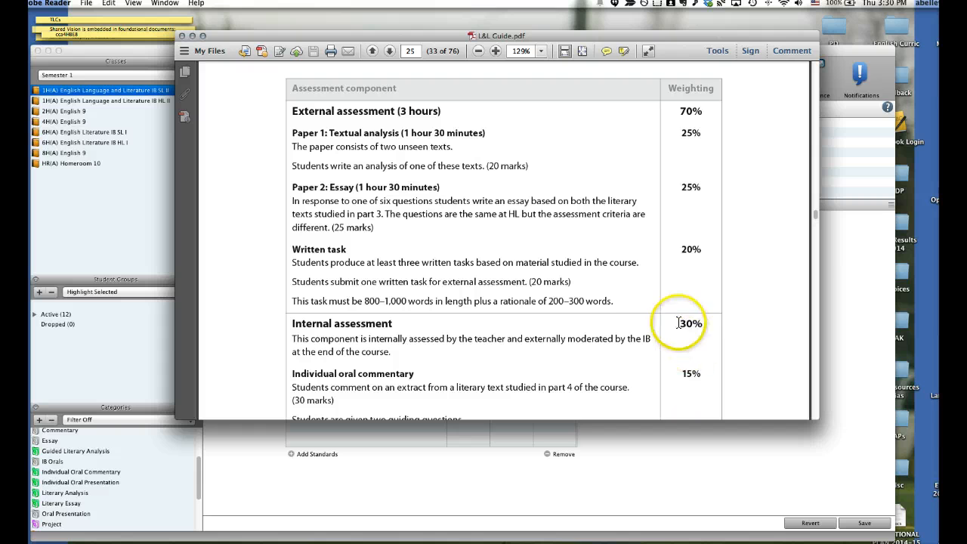
click(147, 48)
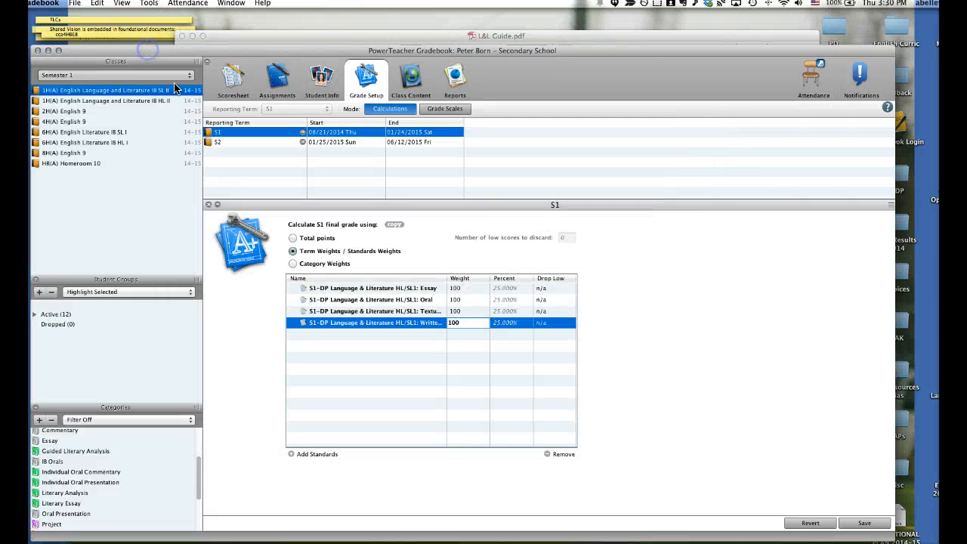
Set the S1 weights to Essay 25, Oral 30, Textual analysis 20 and Written task 25, save them and close the S1 settings
click(450, 288)
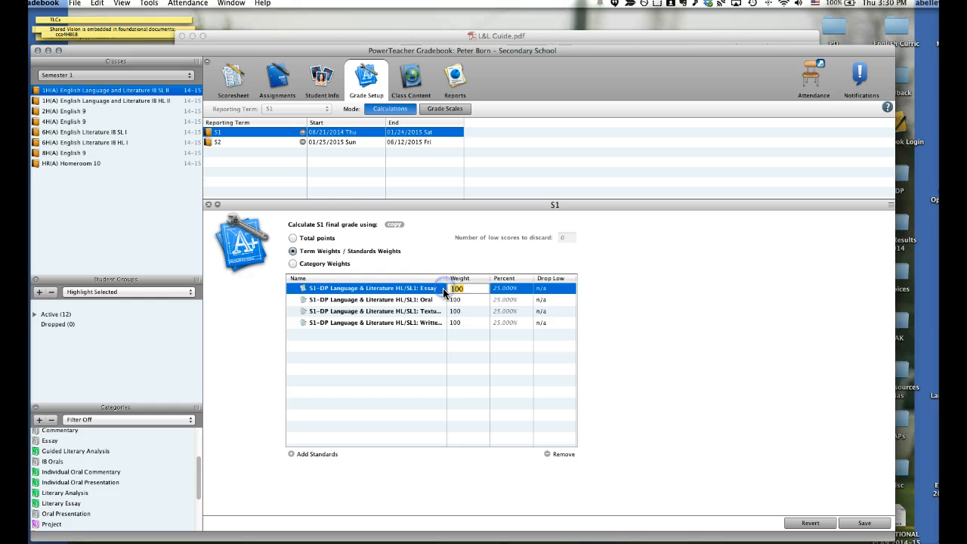
text(25)
click(457, 300)
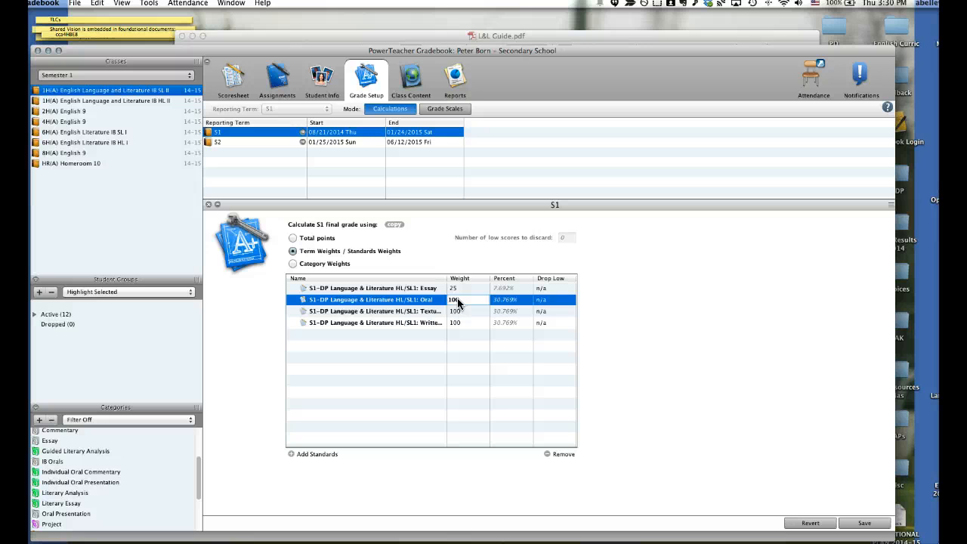
text(30)
click(454, 312)
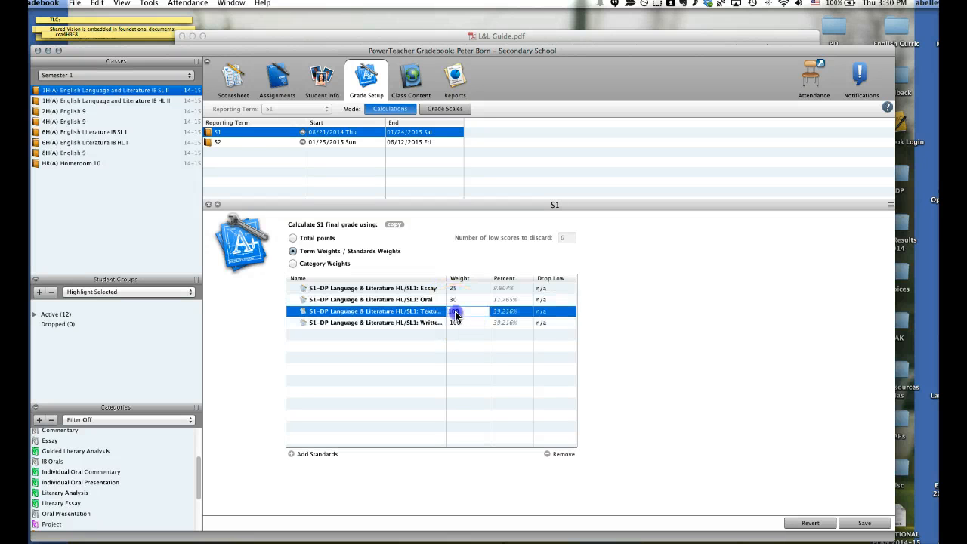
text(2)
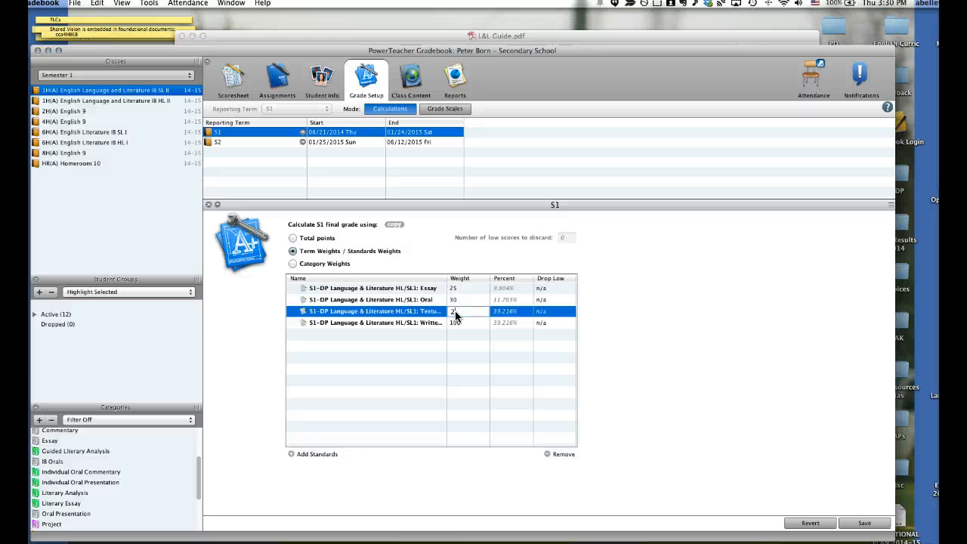
text(0)
click(455, 323)
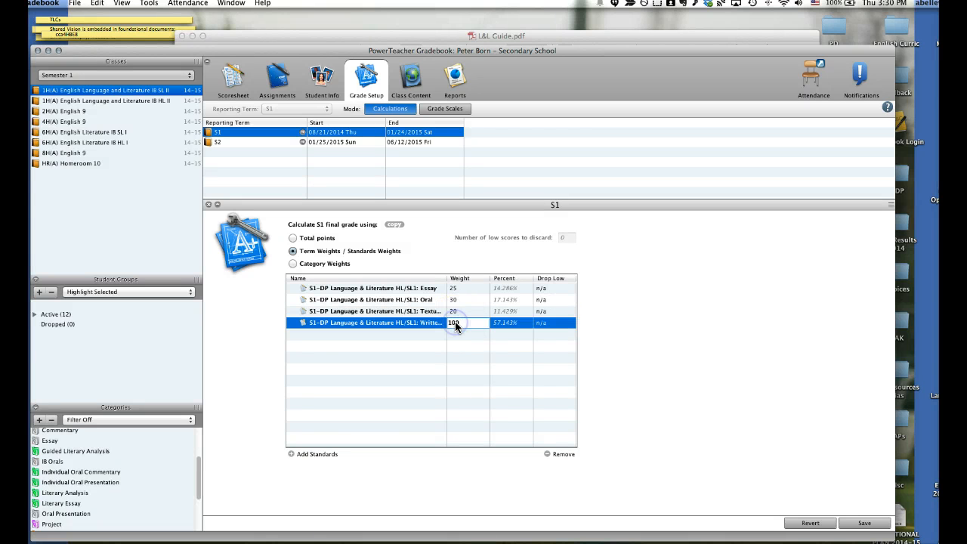
text(25)
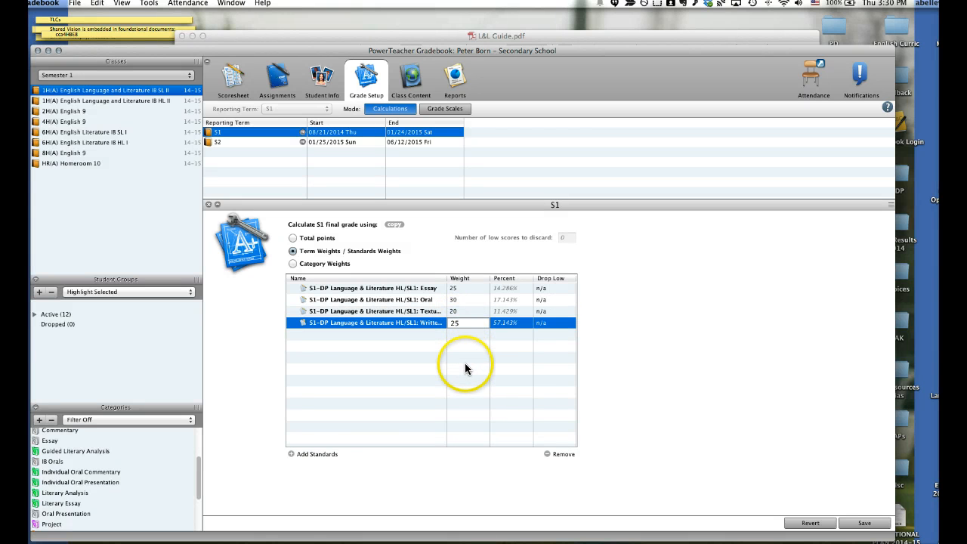
click(864, 523)
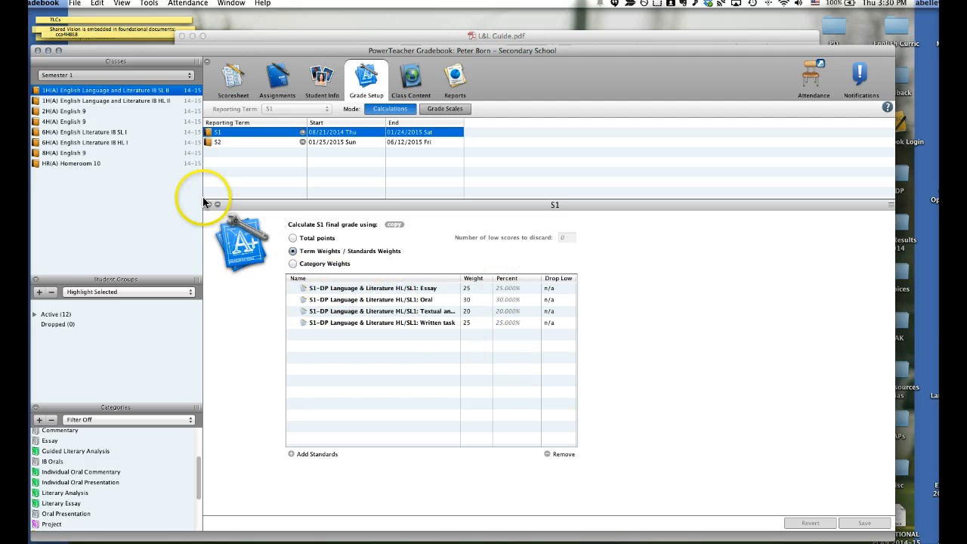
click(792, 470)
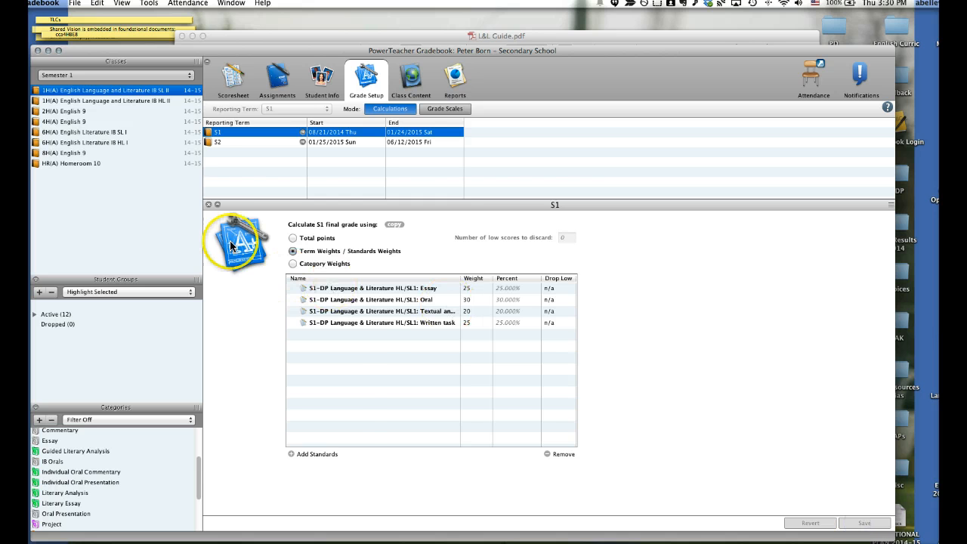
click(208, 204)
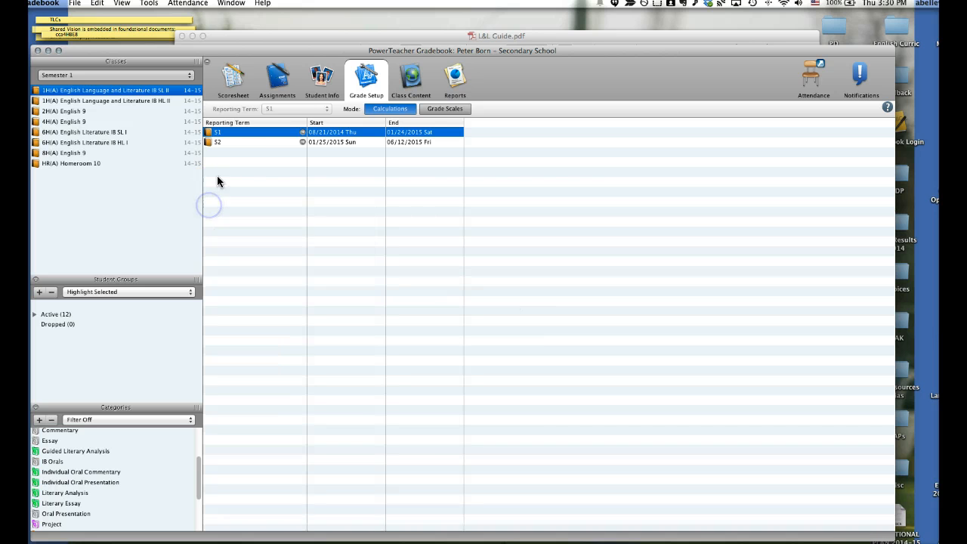
Calculate the S2 final grade by Term Weights / Standards Weights and add its parent Essay, Oral, Textual analysis and Written task standards
click(219, 145)
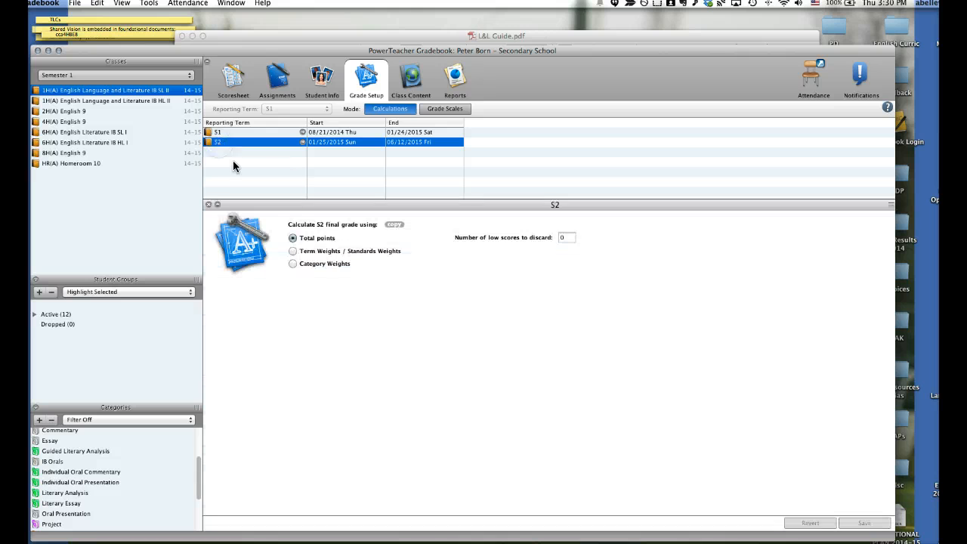
click(291, 251)
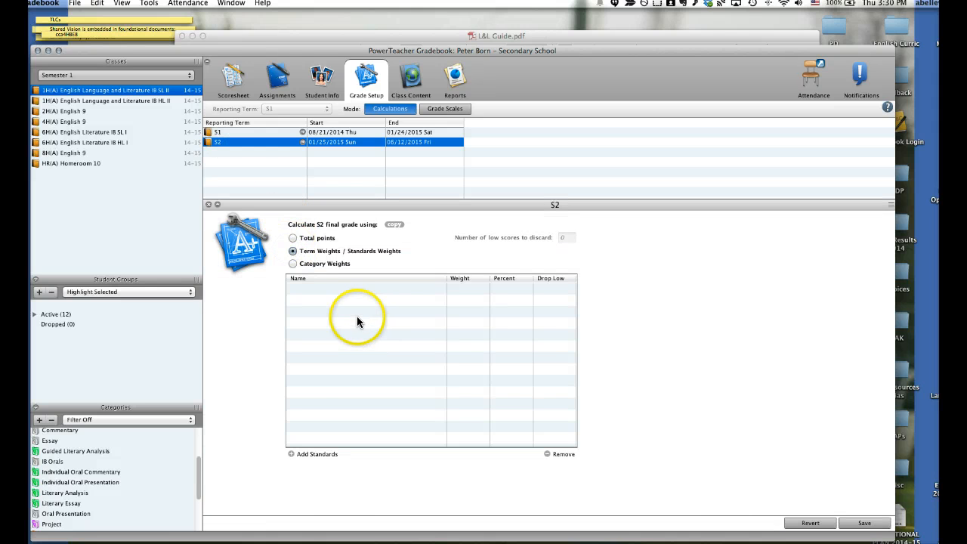
click(292, 454)
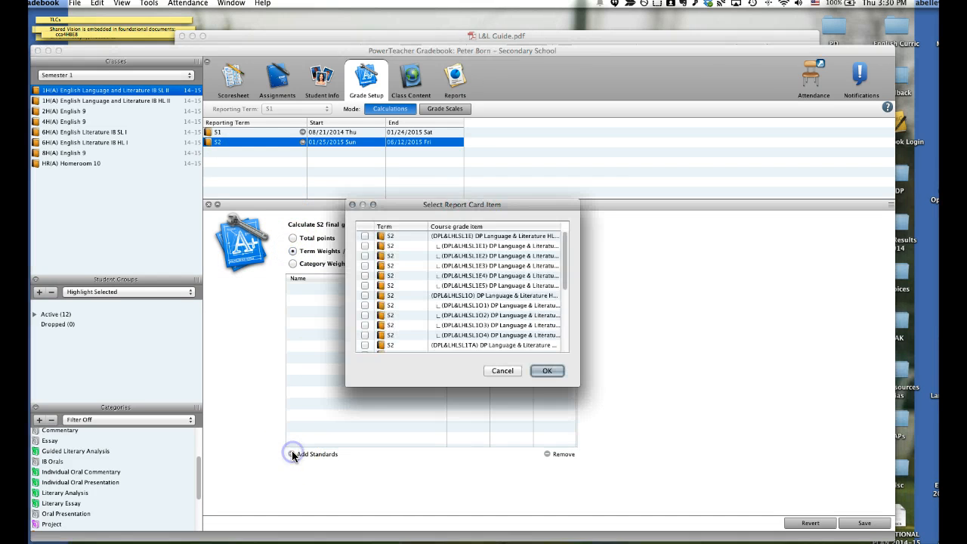
drag(595, 393, 811, 521)
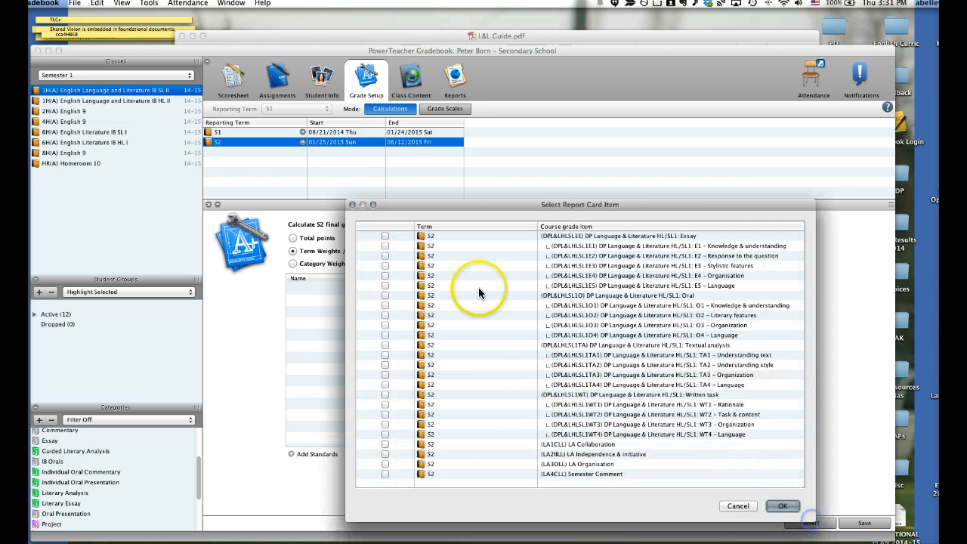
click(385, 235)
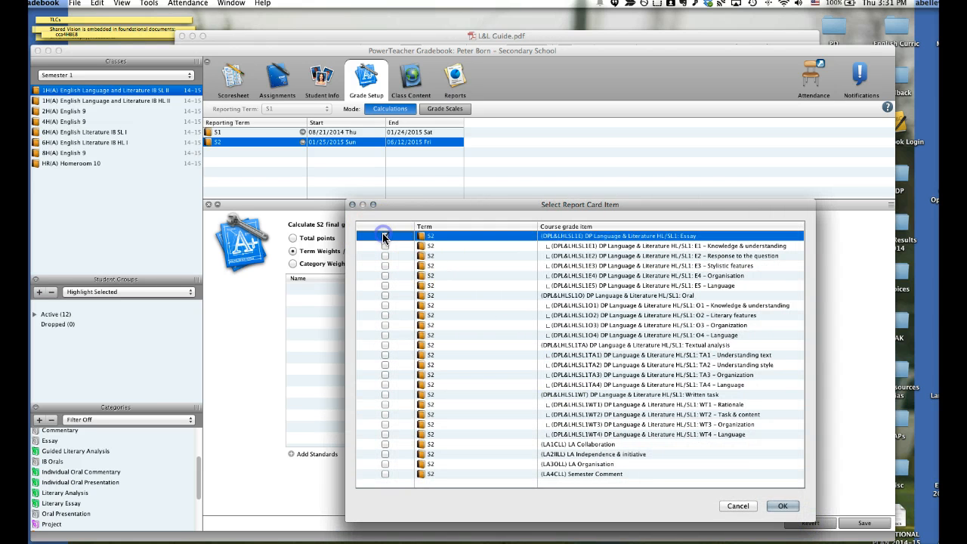
click(384, 296)
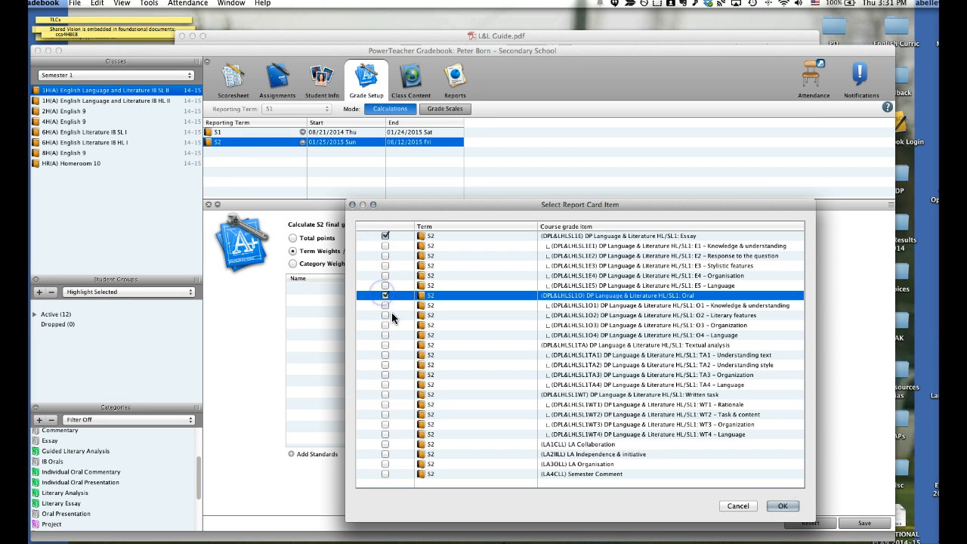
click(383, 344)
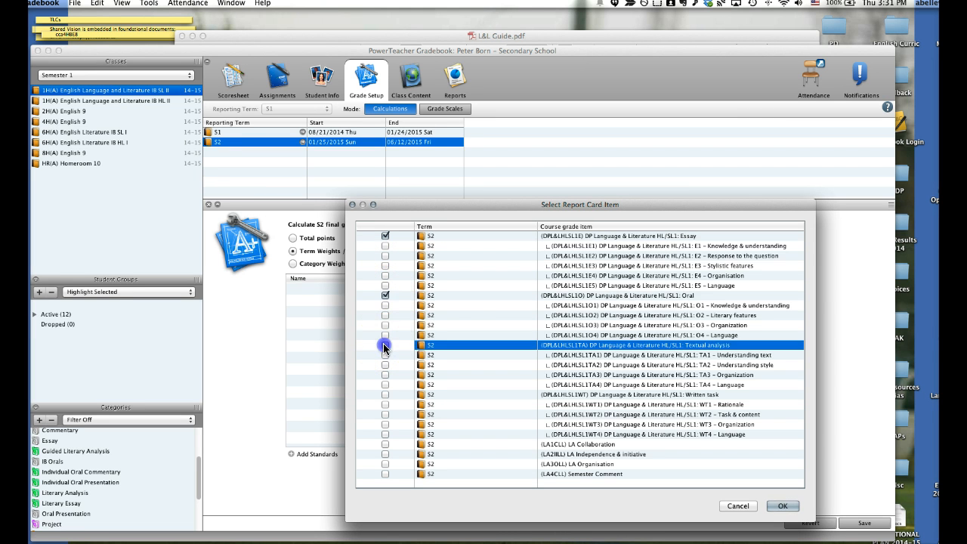
click(385, 394)
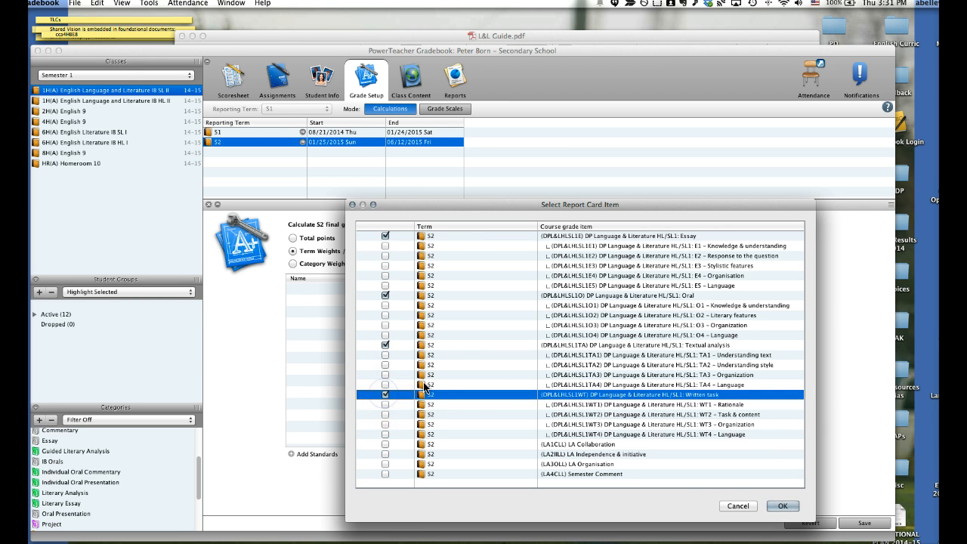
click(783, 506)
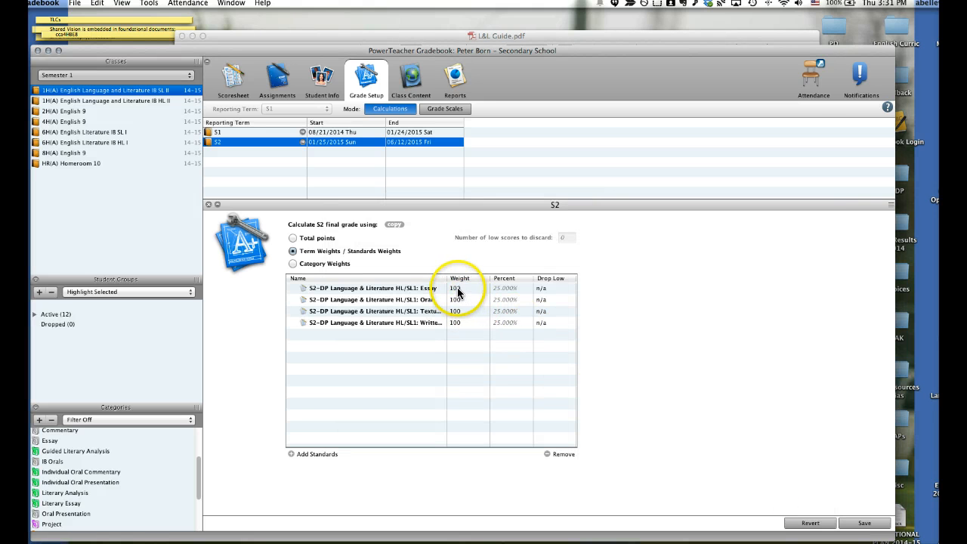
Set the S2 weights to Essay 25, Oral 30, Textual analysis 25 and Written task 20, save them and close the S2 settings
click(458, 292)
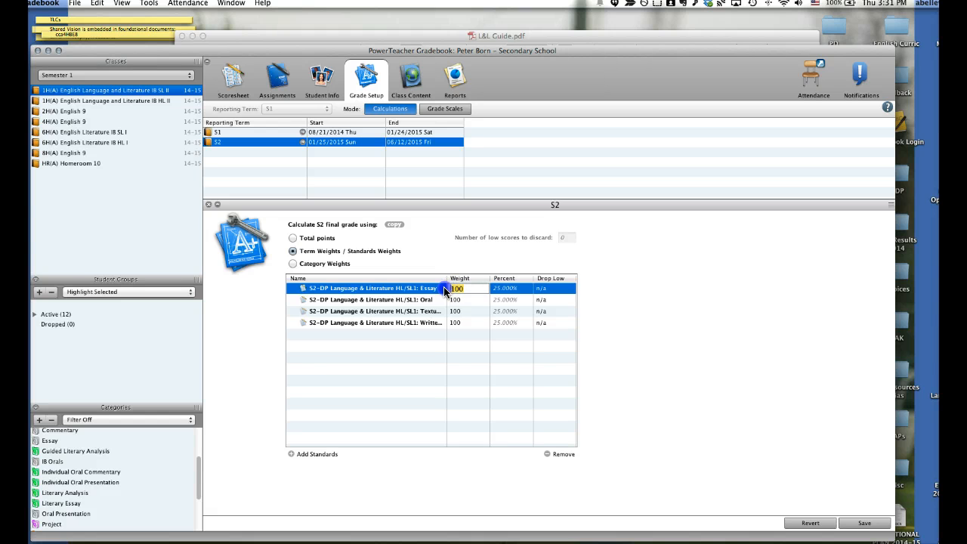
text(25)
click(459, 303)
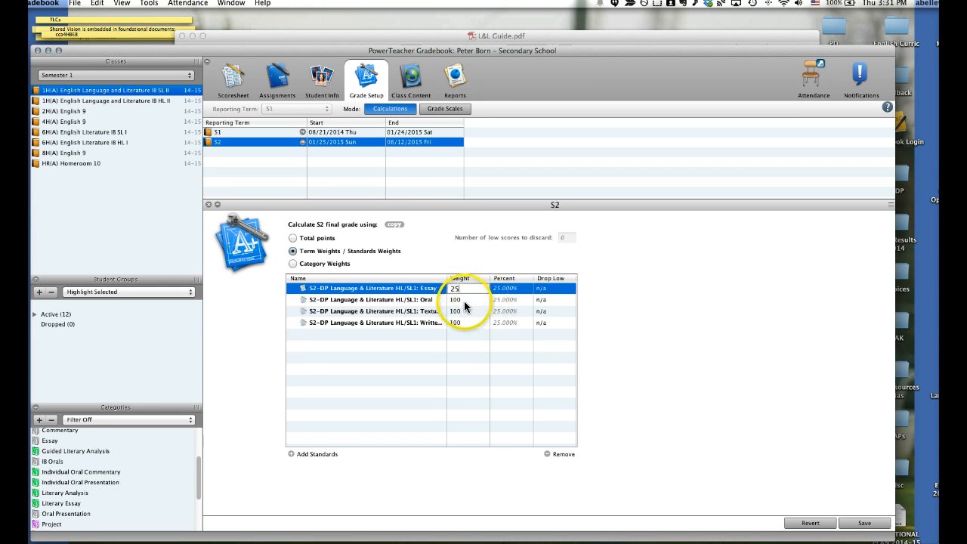
text(30)
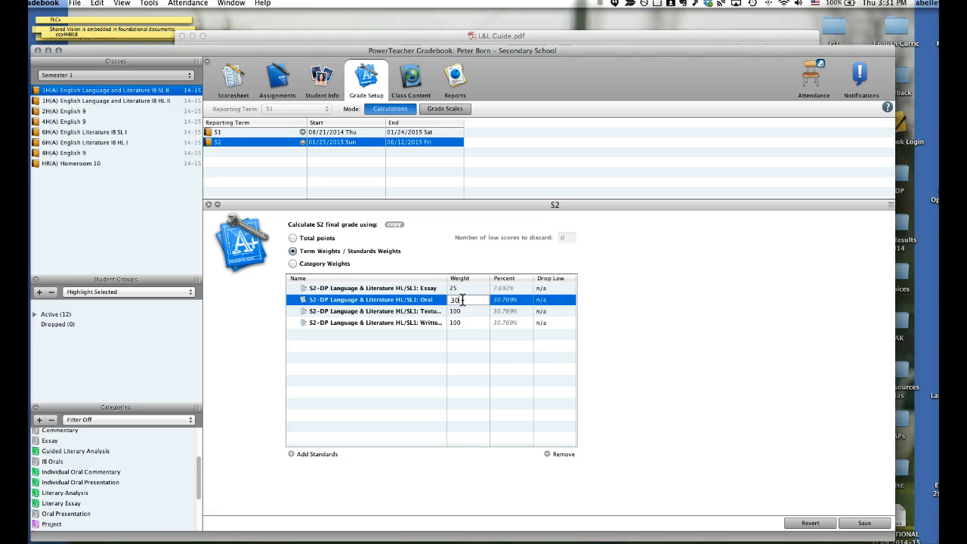
click(458, 311)
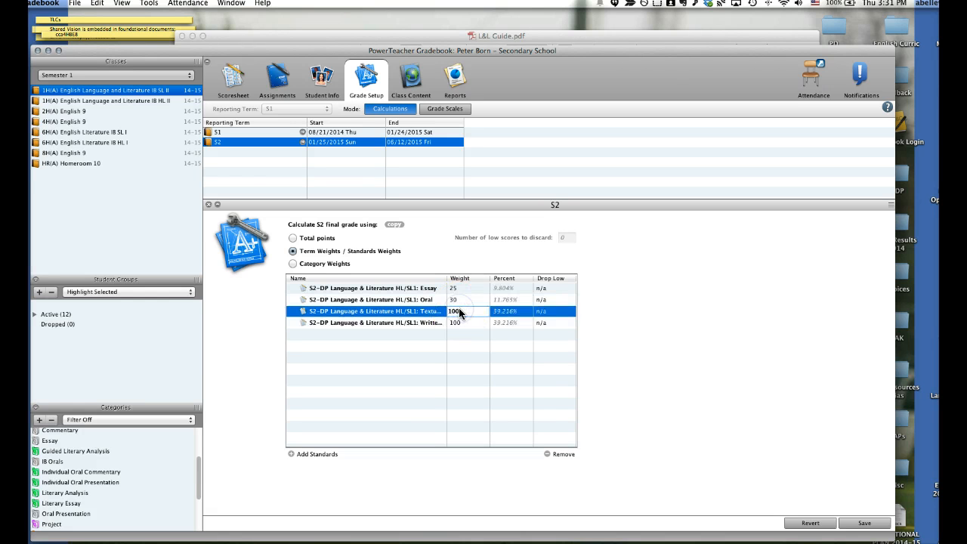
text(20)
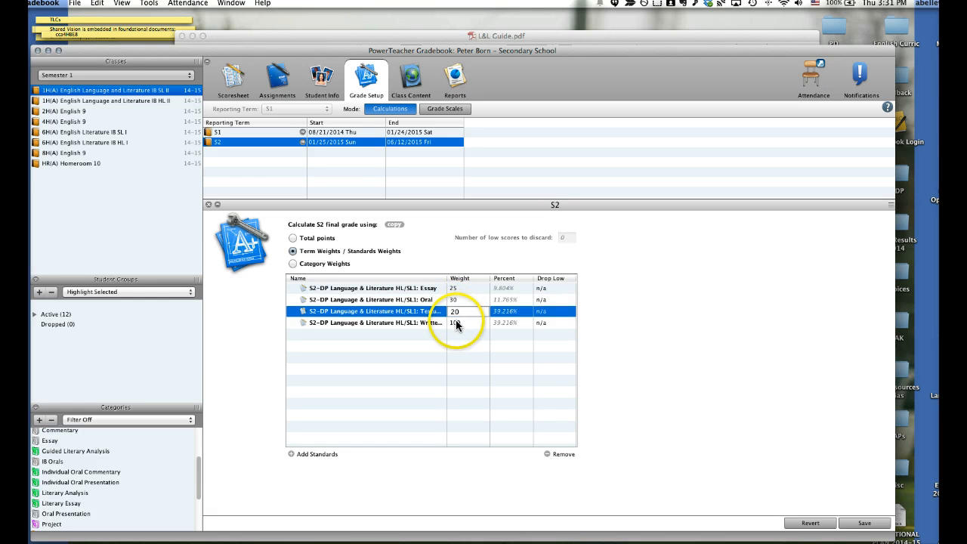
click(459, 312)
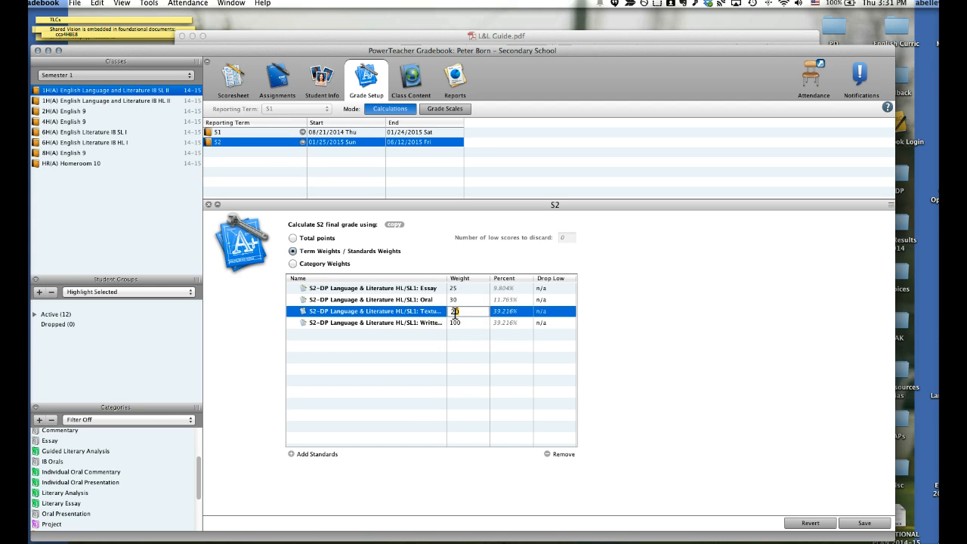
click(456, 323)
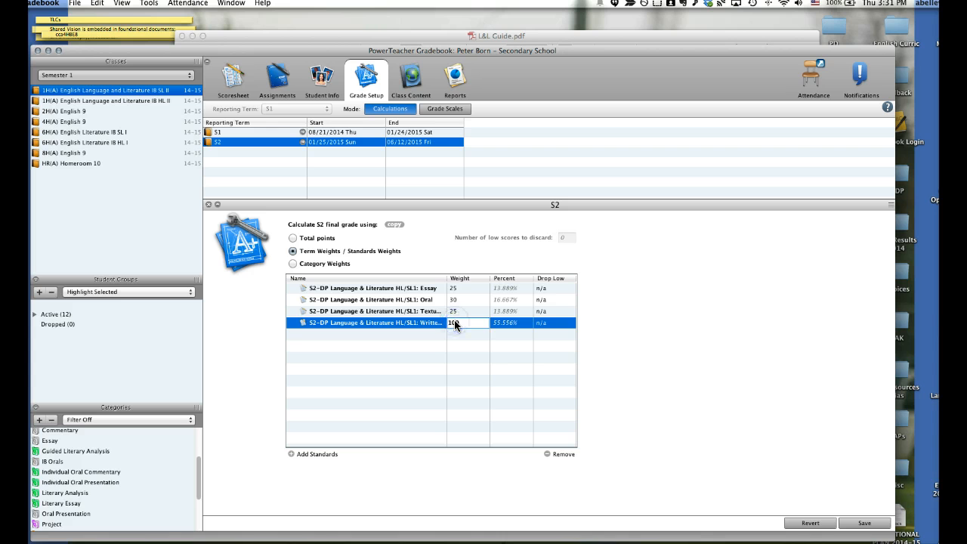
text(20)
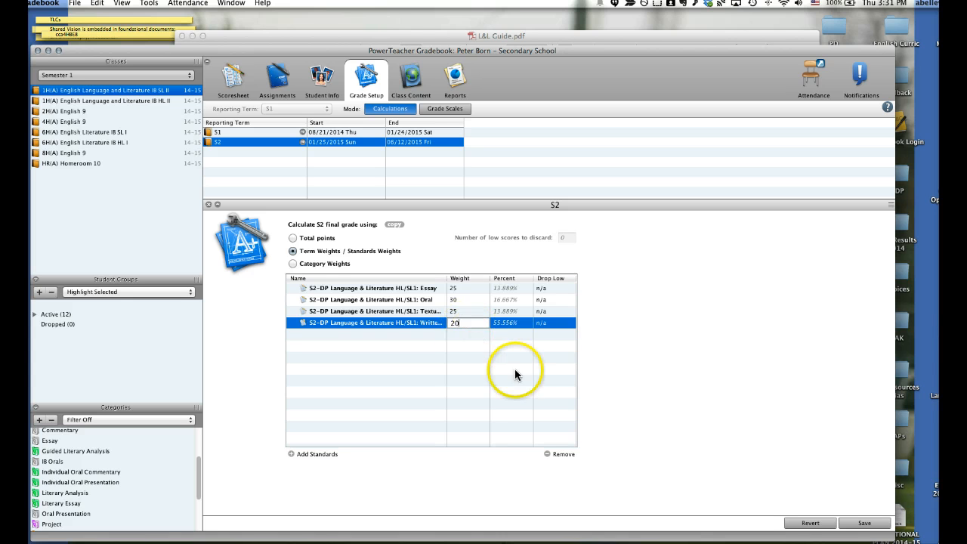
click(863, 524)
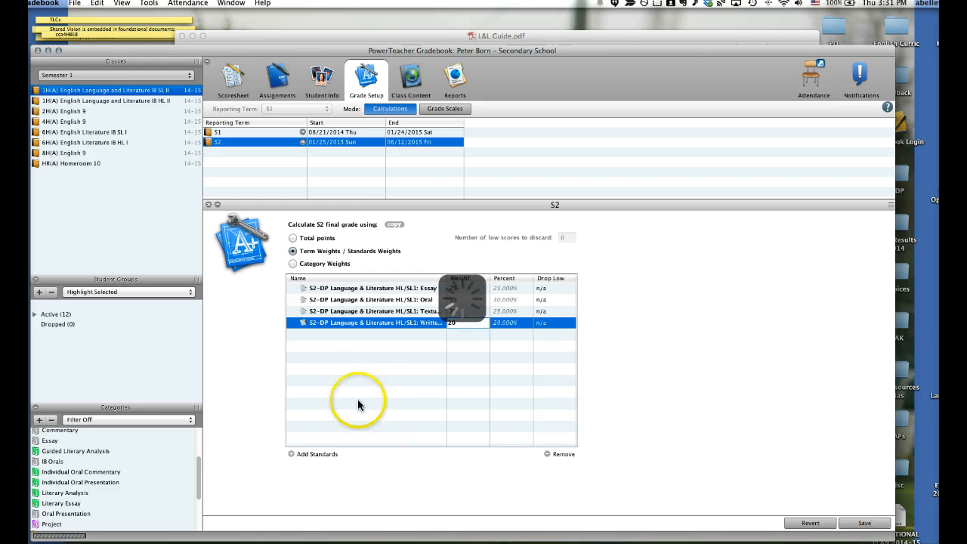
click(208, 204)
Correct the S1 weights to Textual analysis 25 and Written task 20, save them and close the S1 settings
click(216, 133)
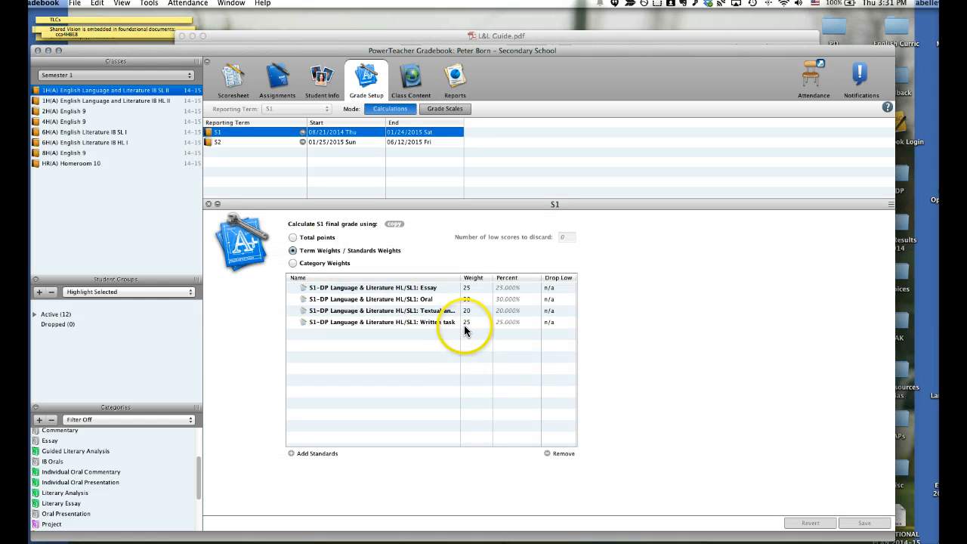
double_click(466, 310)
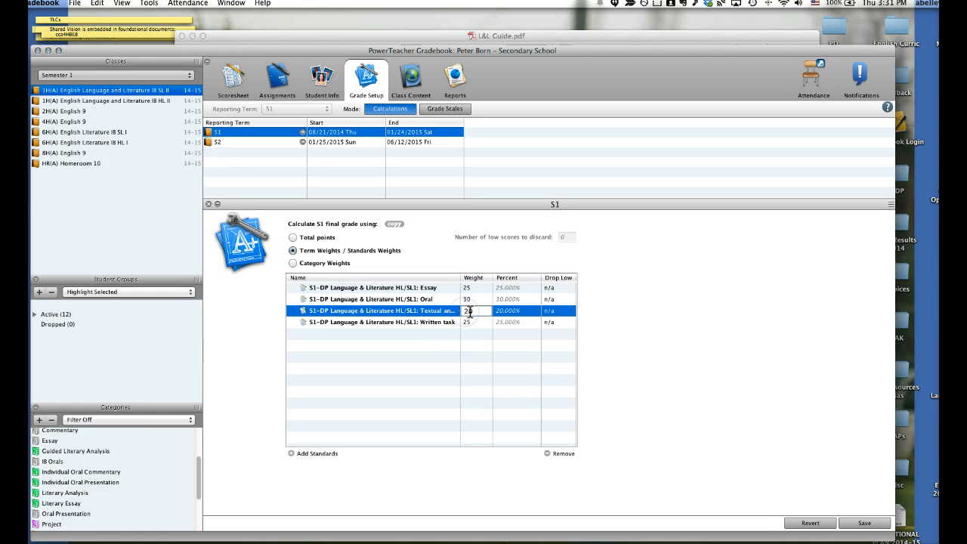
click(471, 311)
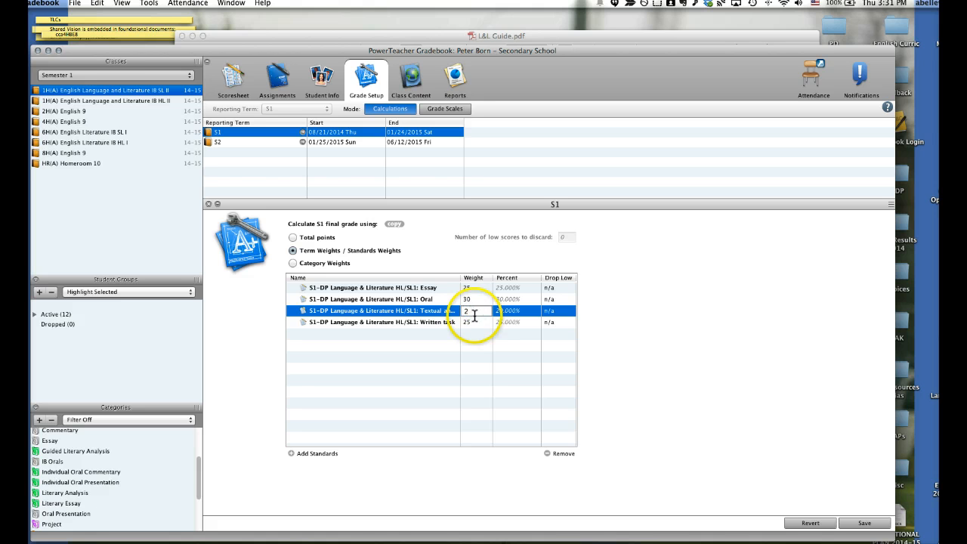
text(5)
click(470, 320)
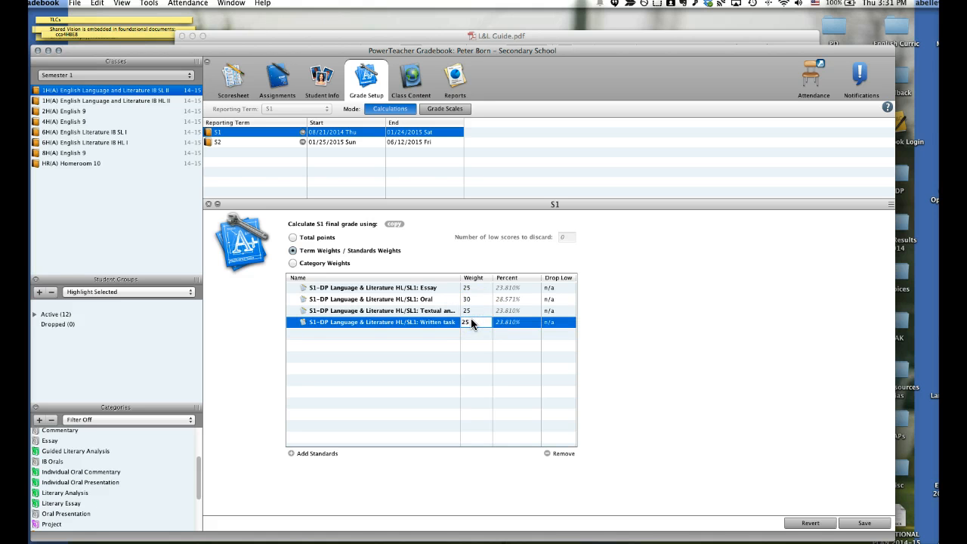
key(BackSpace)
text(0)
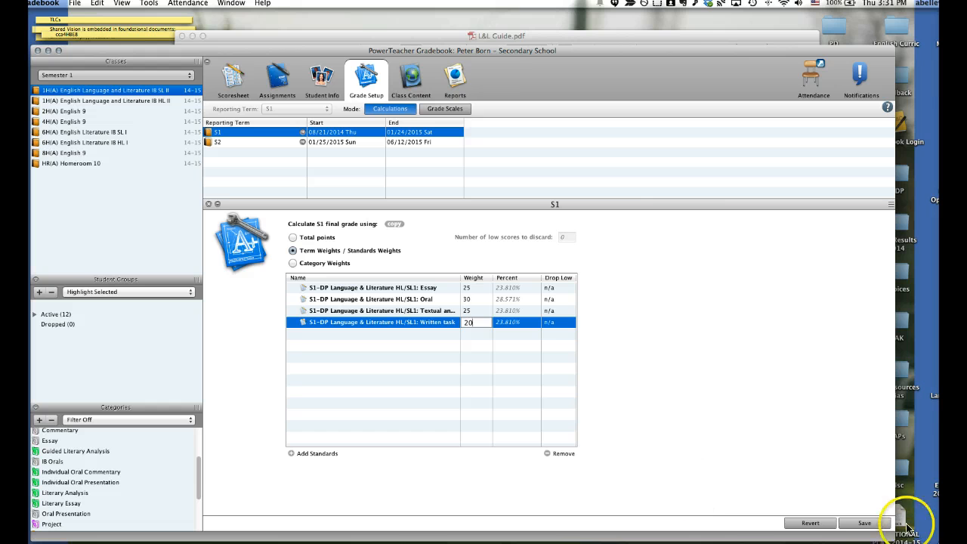
click(864, 523)
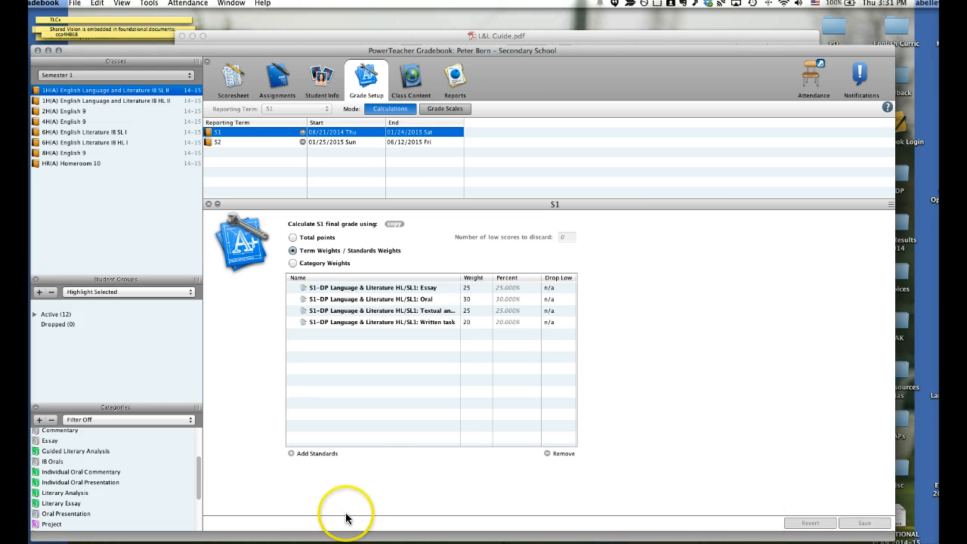
click(208, 204)
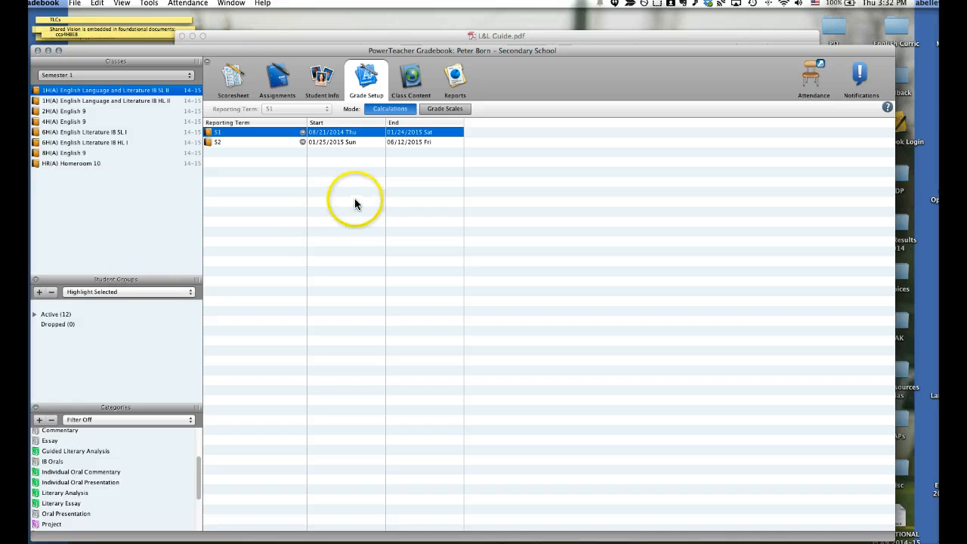
Create a new S1 assignment for the class and name it Textual Analysis 1
click(272, 79)
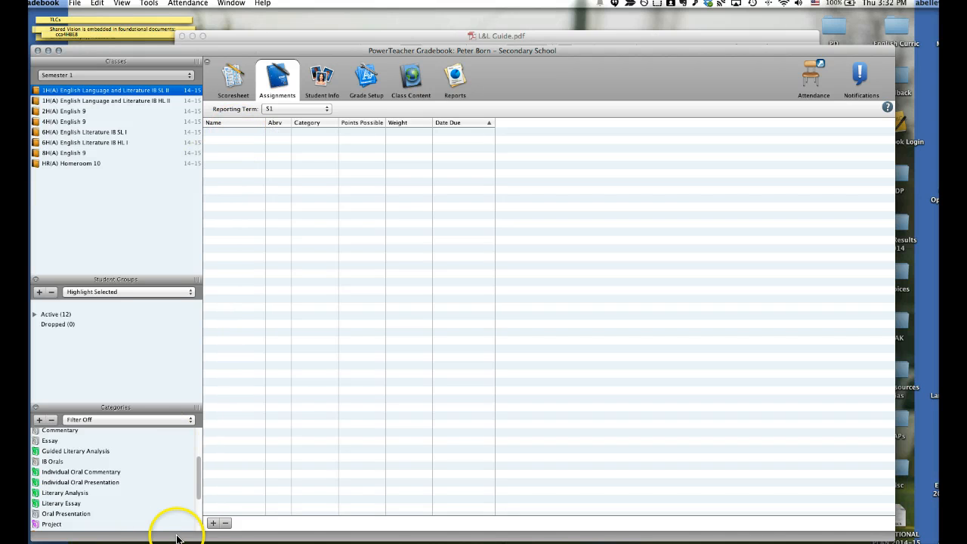
click(212, 523)
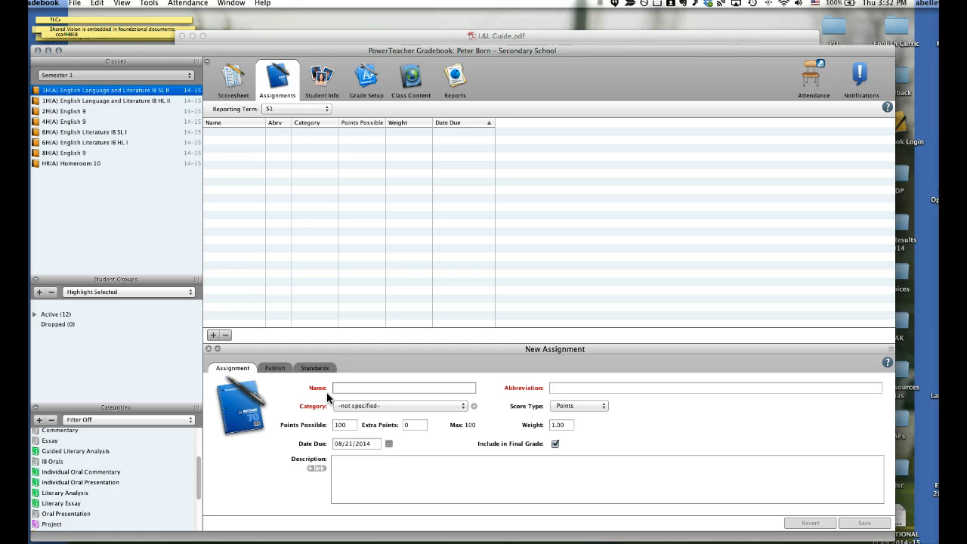
text(Rtextua)
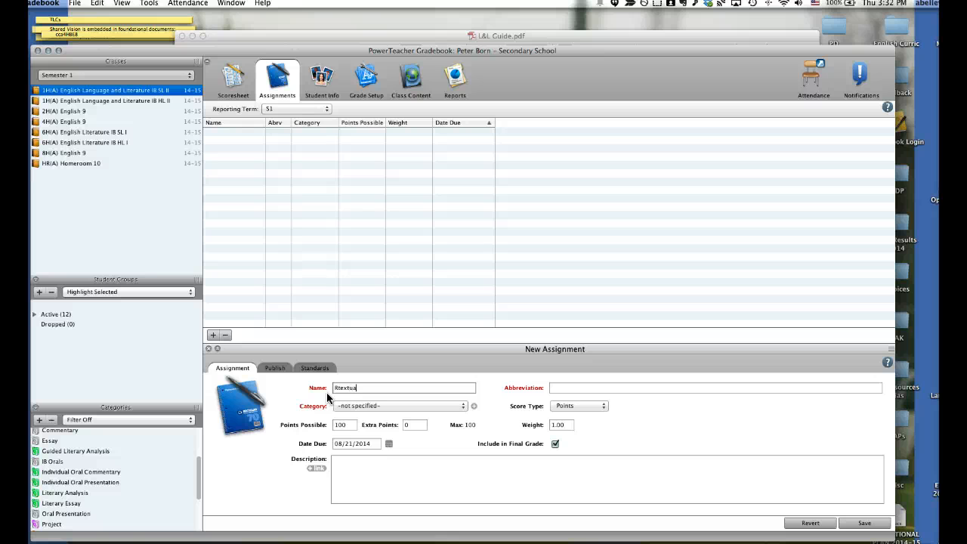
text(l)
key(BackSpace)
key(BackSpace)
key(BackSpace)
text(Analysis)
click(413, 436)
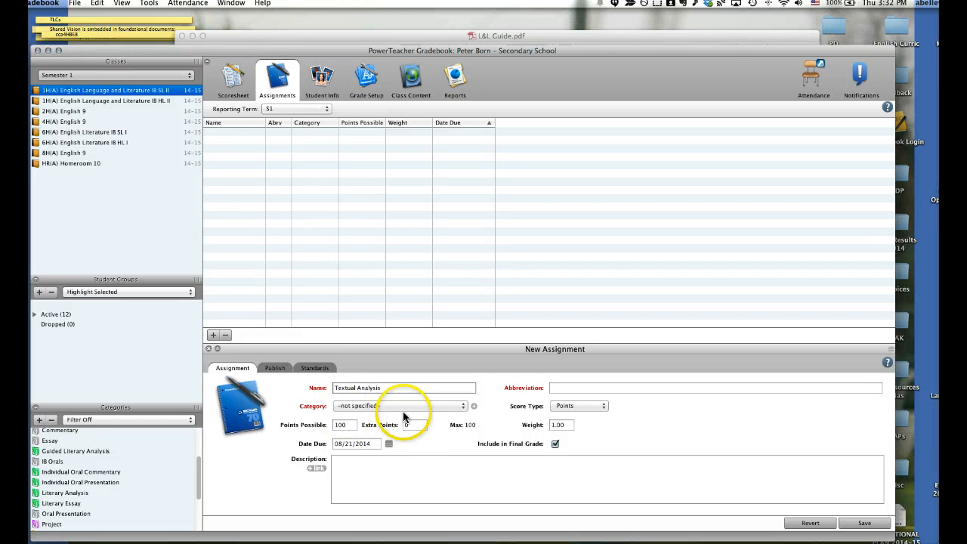
text(1)
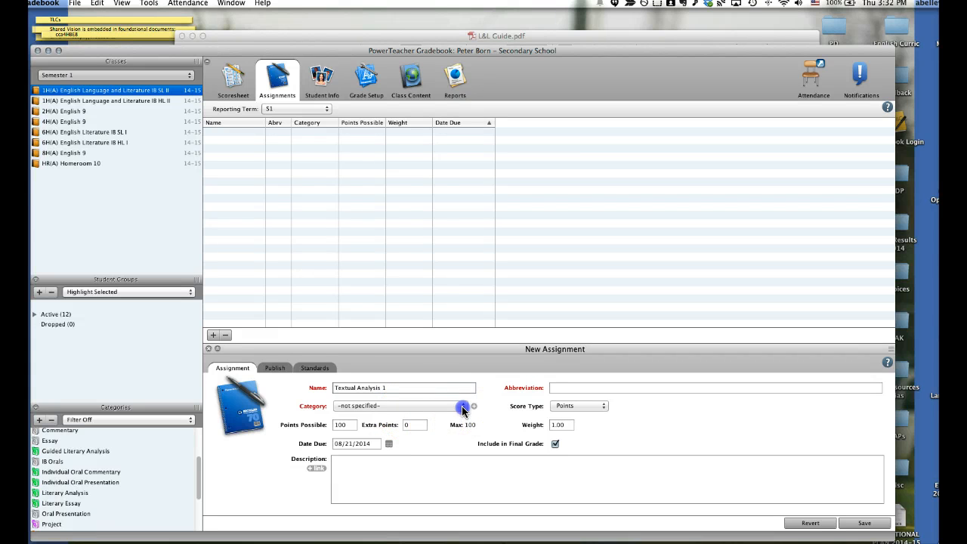
Assign the Textual Analysis category to the new assignment and enter the description "Textual Analysis of an unseen passage."
click(463, 408)
drag(463, 410, 462, 463)
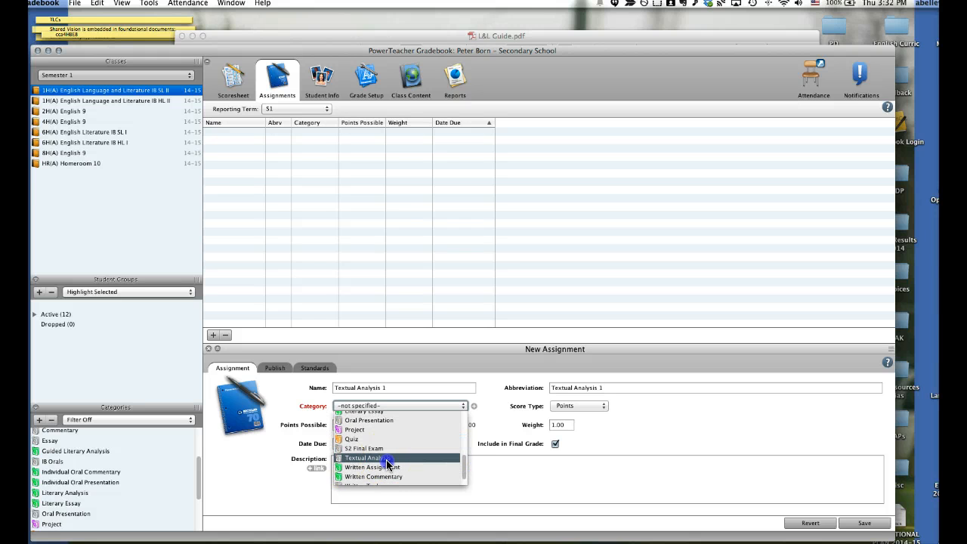
click(385, 458)
click(457, 405)
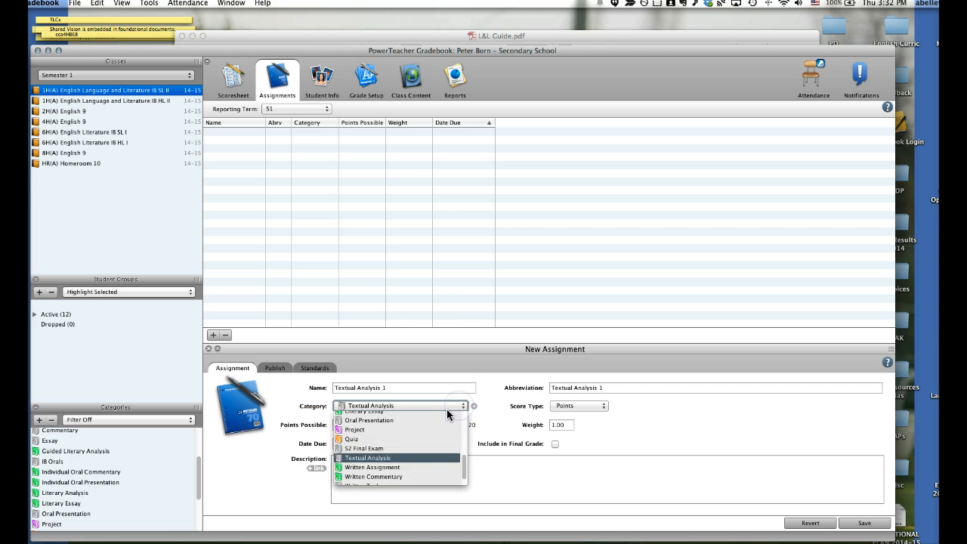
click(379, 458)
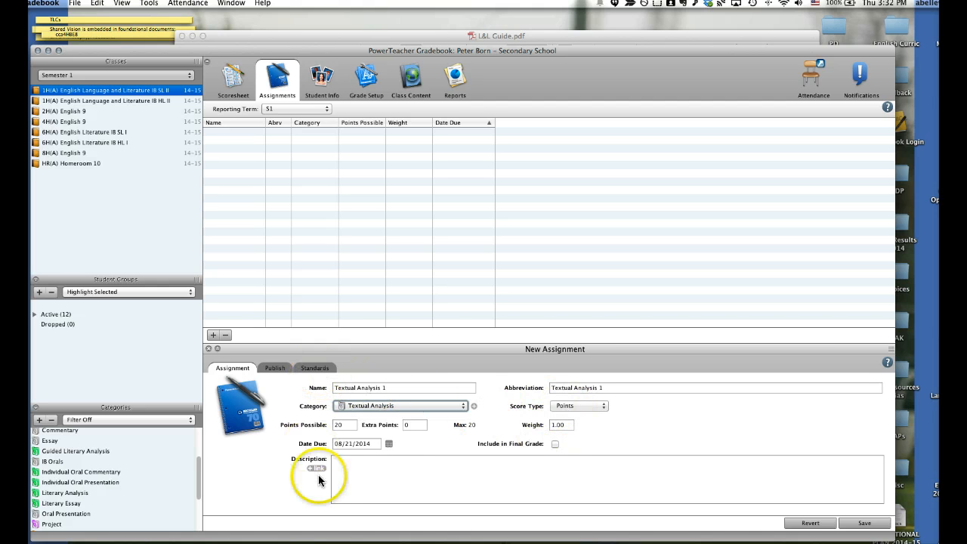
triple_click(389, 387)
key(super+c)
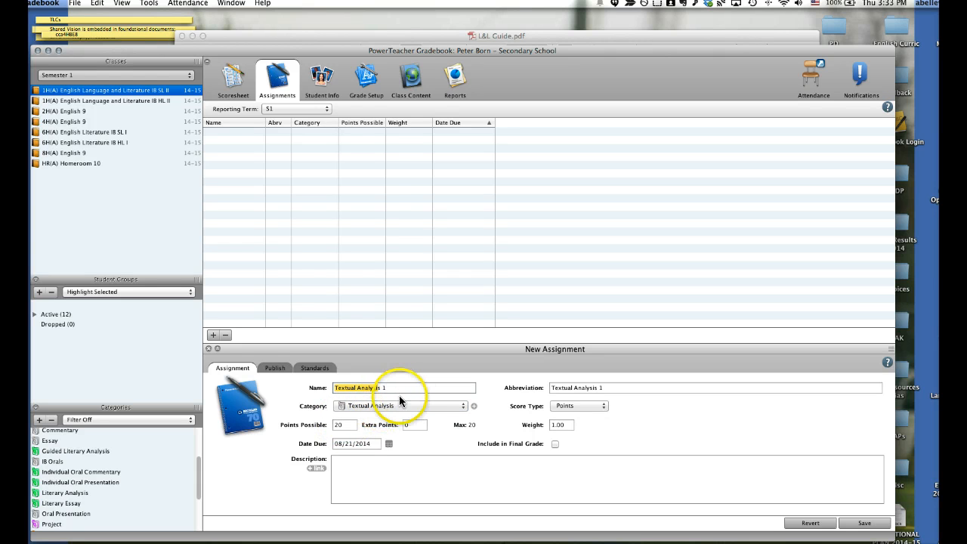
click(336, 467)
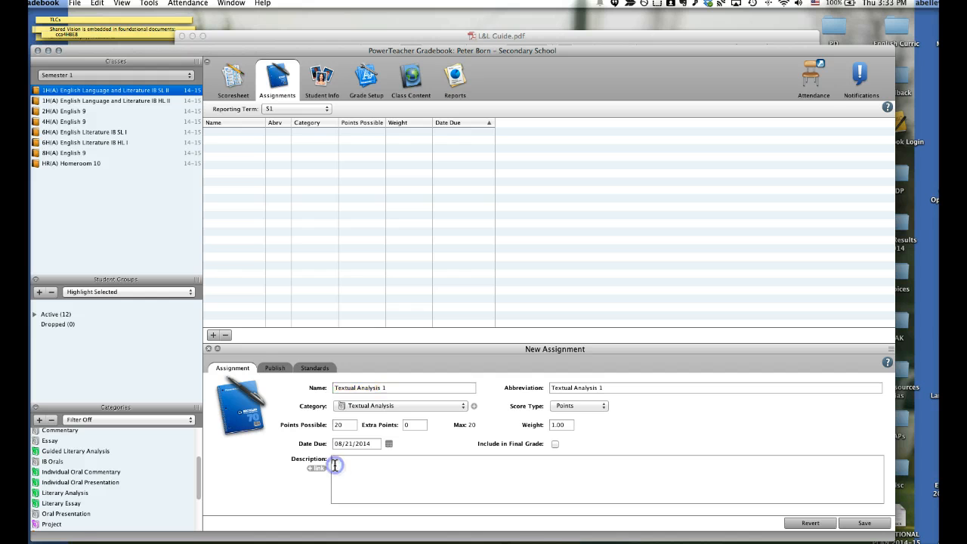
key(super+v)
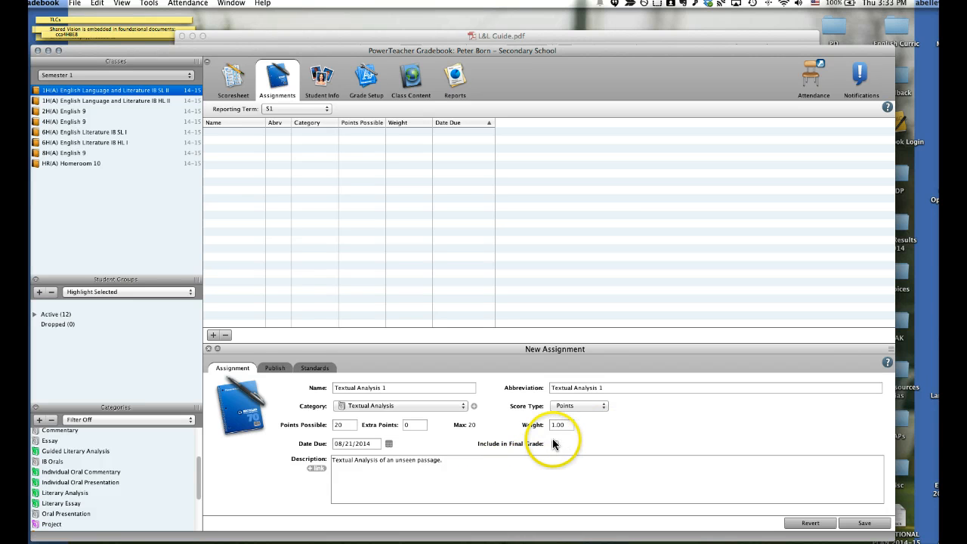
Link the Textual analysis standards TA1, TA2, TA3 and TA4 to the new assignment and save it
click(320, 370)
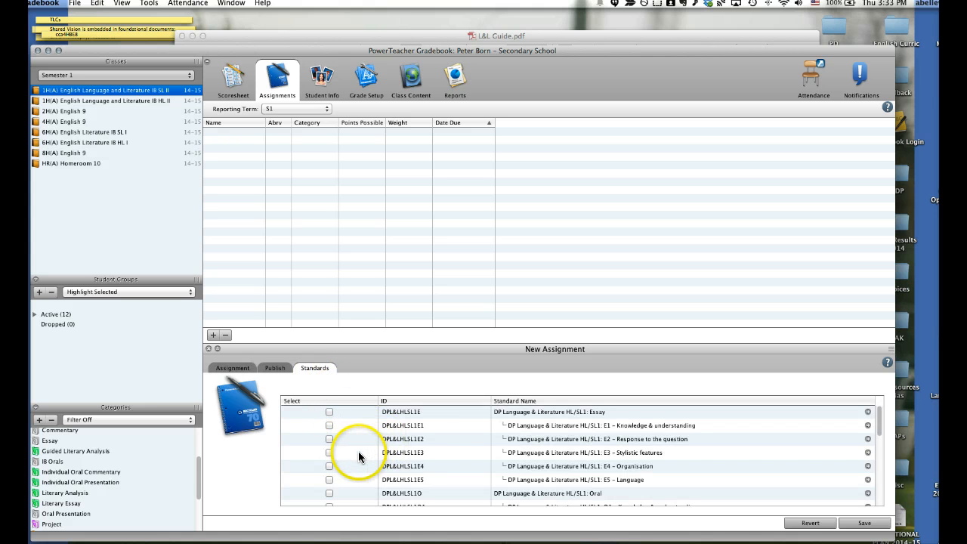
scroll(356, 456, down, 3)
scroll(356, 456, up, 1)
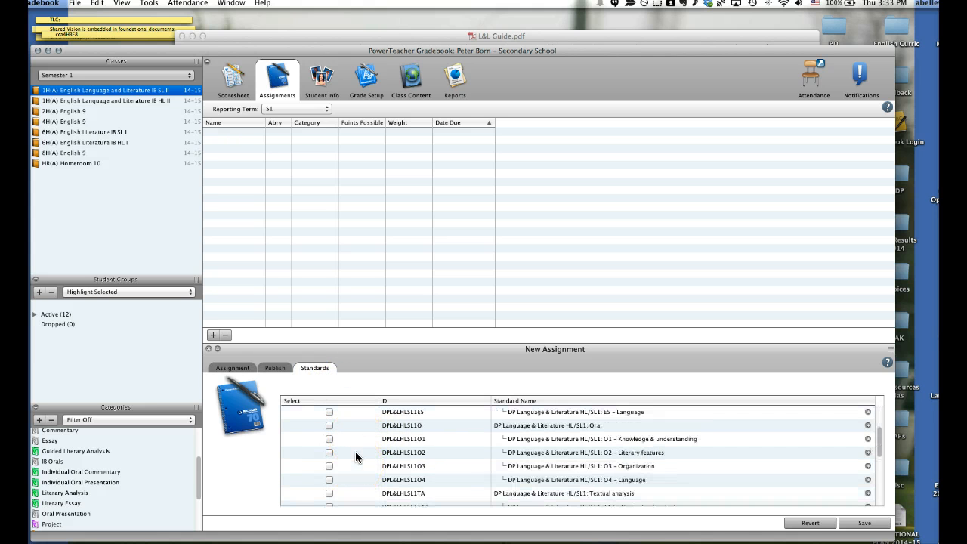
scroll(356, 456, down, 1)
scroll(356, 456, down, 1)
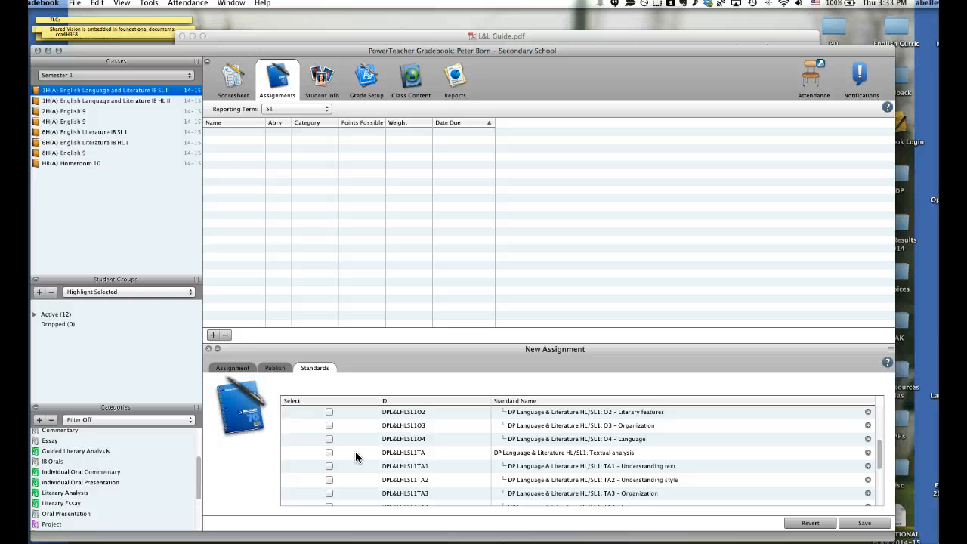
scroll(356, 456, down, 1)
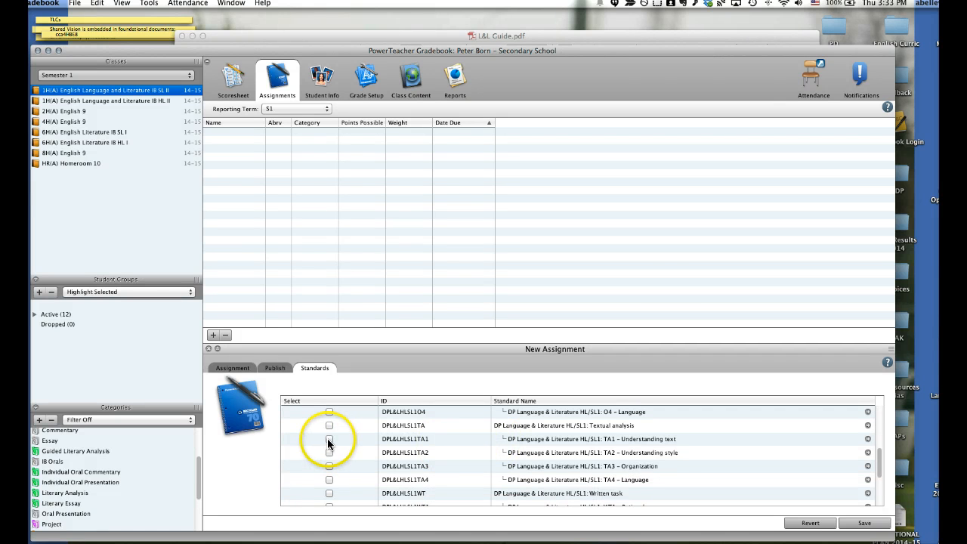
click(329, 439)
click(327, 452)
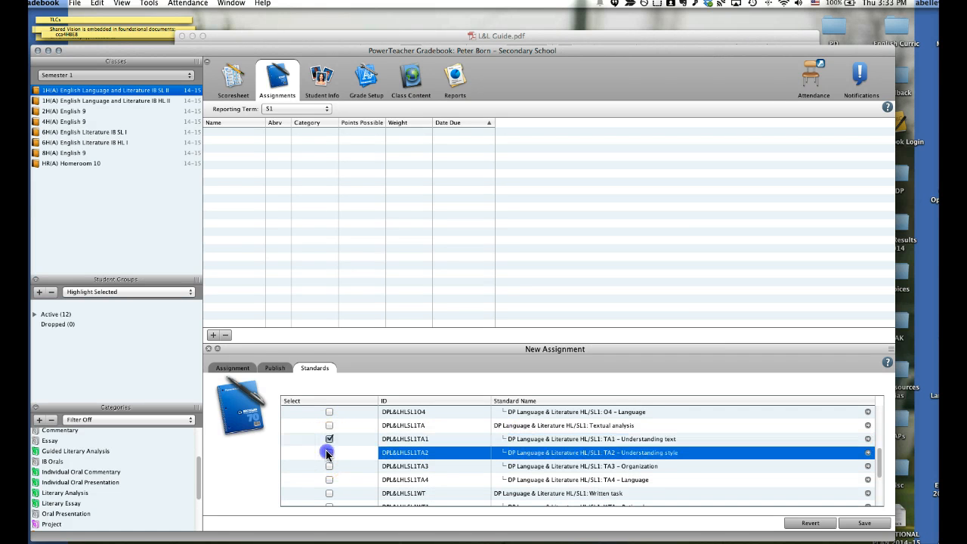
click(329, 465)
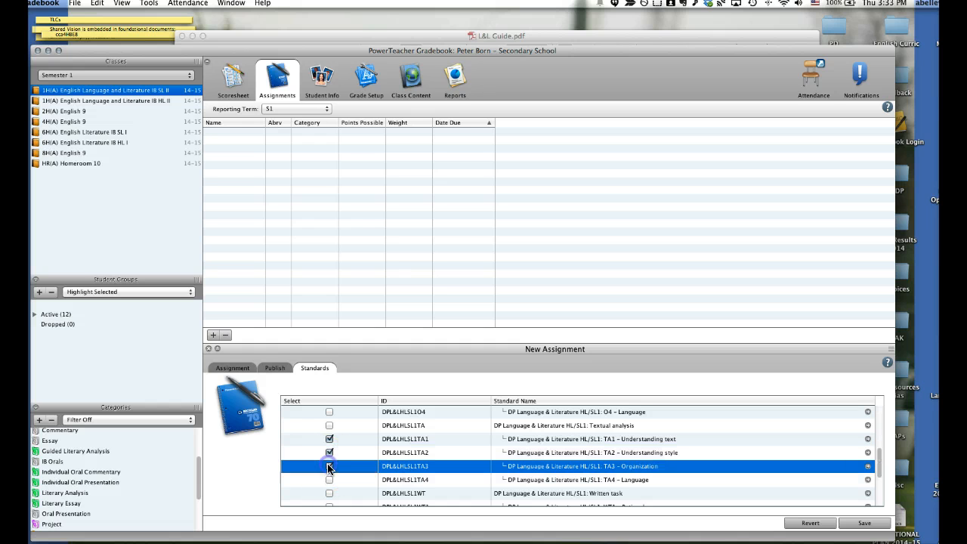
click(329, 479)
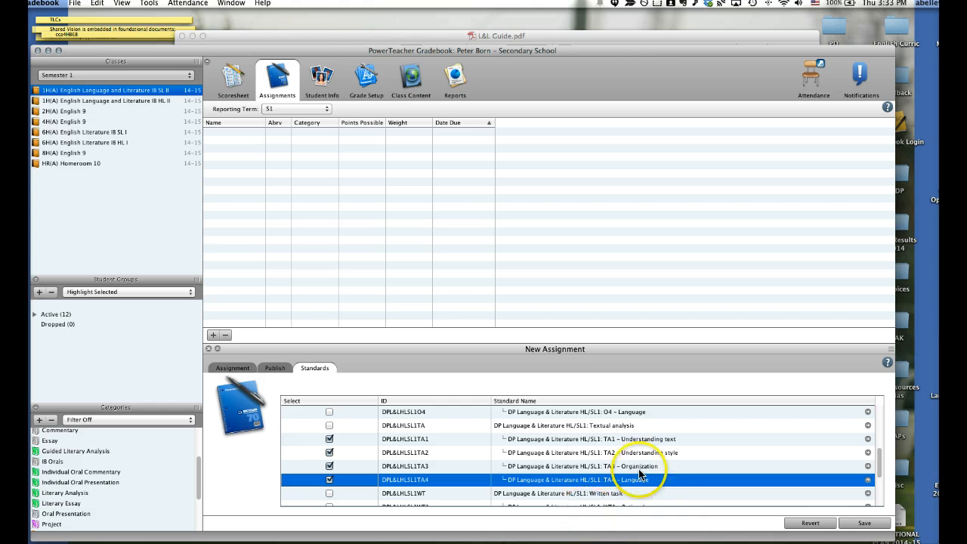
click(862, 523)
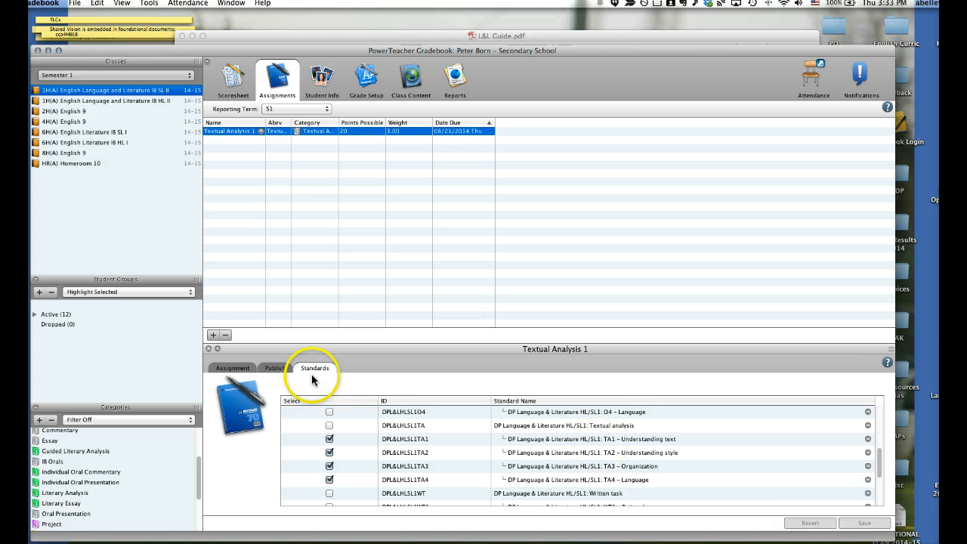
Create another new S1 assignment for the class and name it Oral
click(208, 348)
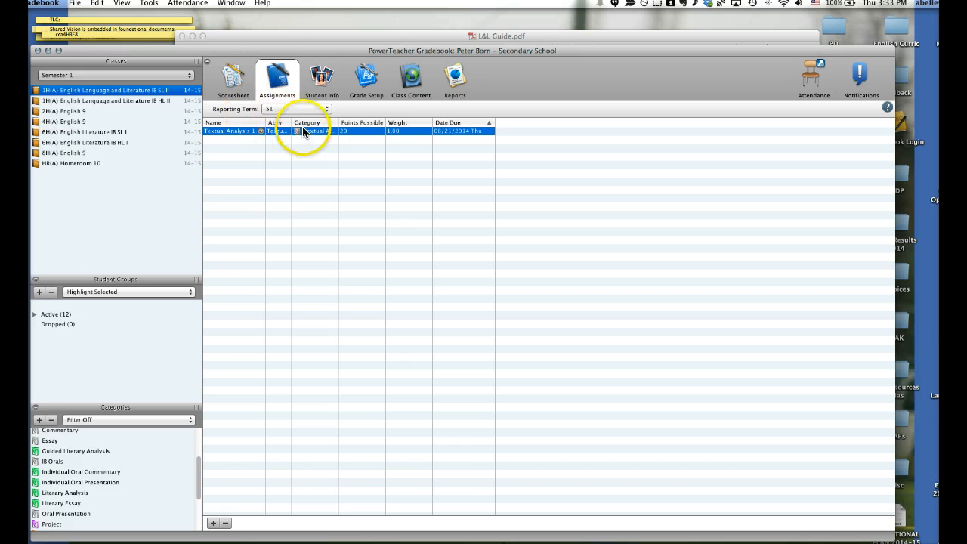
click(213, 522)
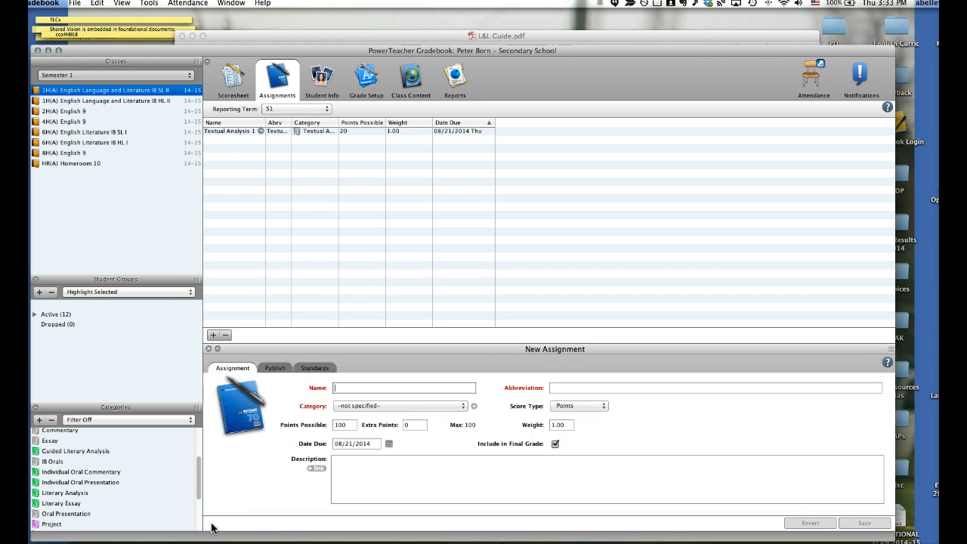
click(350, 388)
text(O)
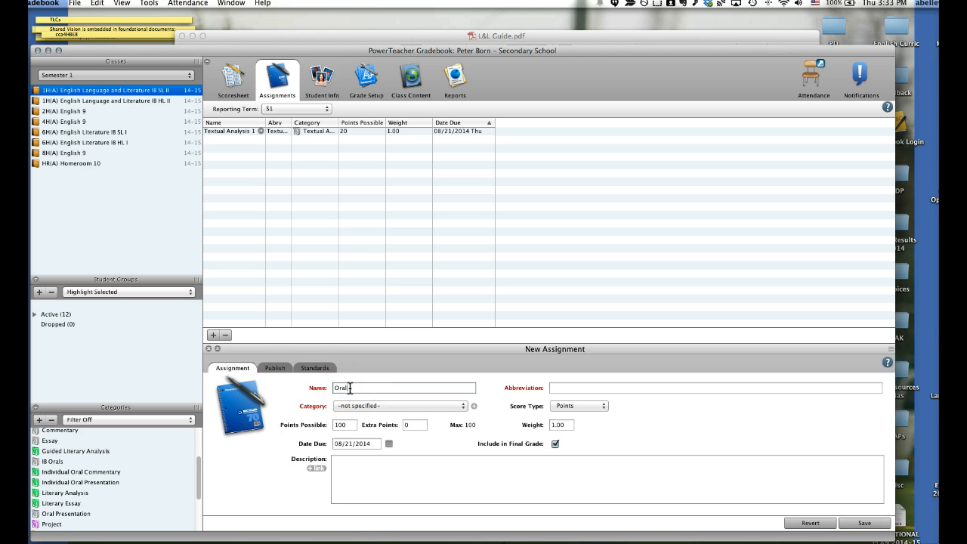
text(ral)
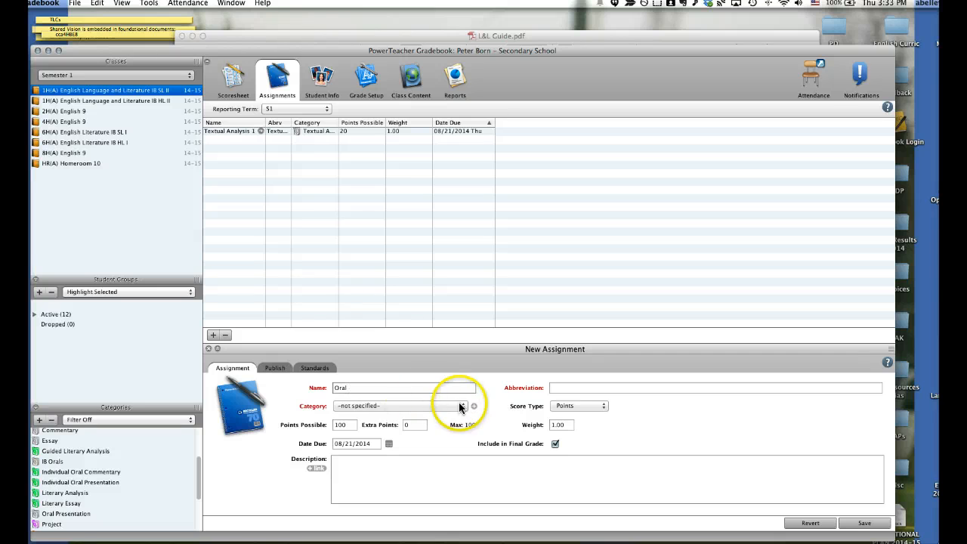
Assign the Individual Oral Presentation category to the Oral assignment and enter the description "Oral presentation on macrame"
click(462, 405)
drag(464, 420, 464, 444)
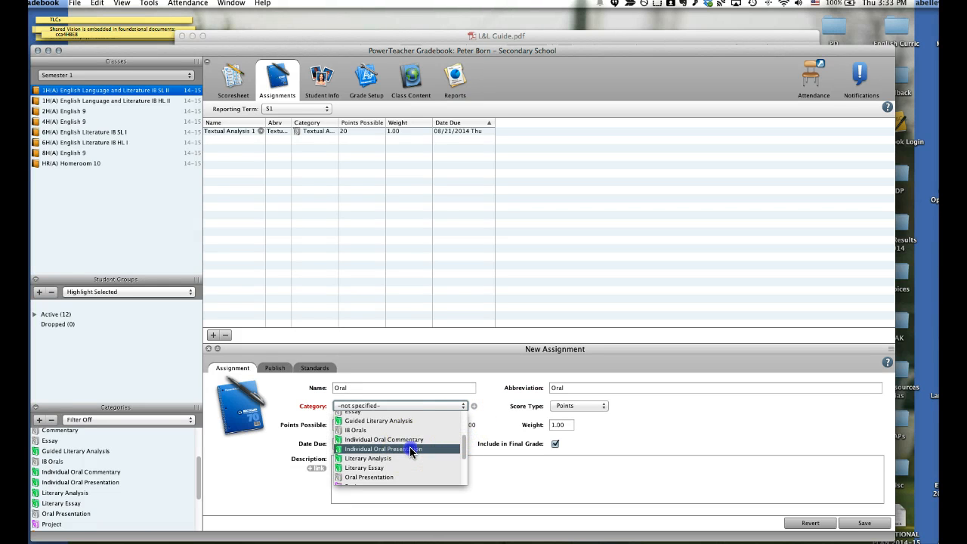
click(415, 449)
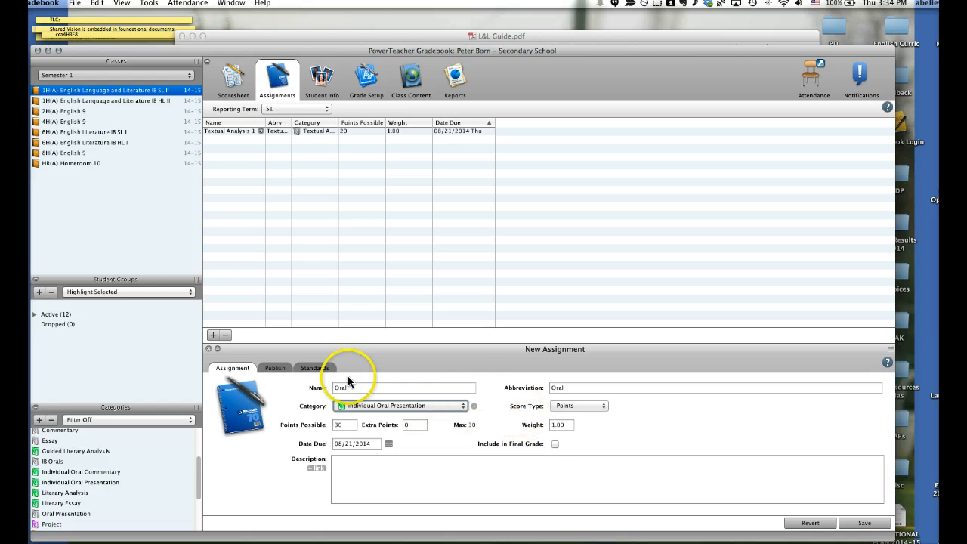
click(350, 478)
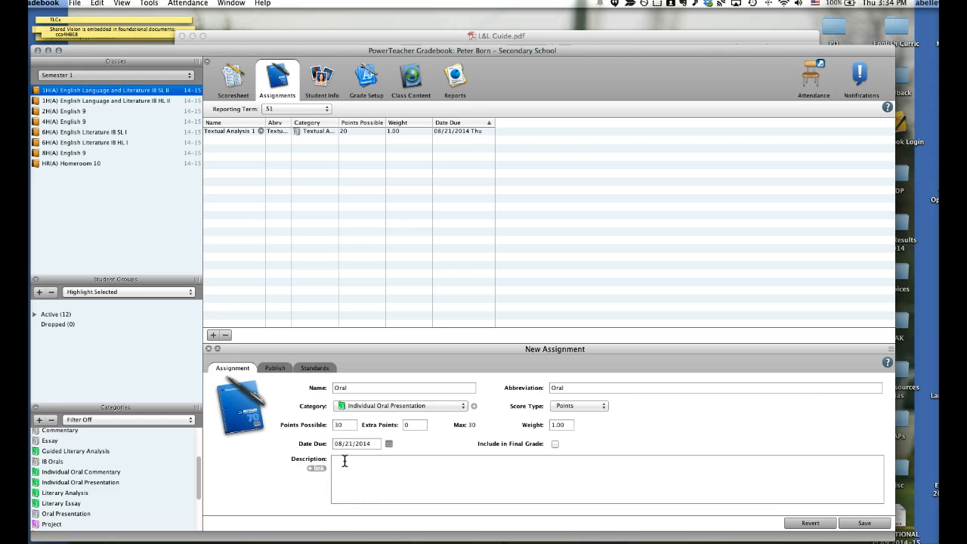
text(Oral presentation)
text(on macrame.)
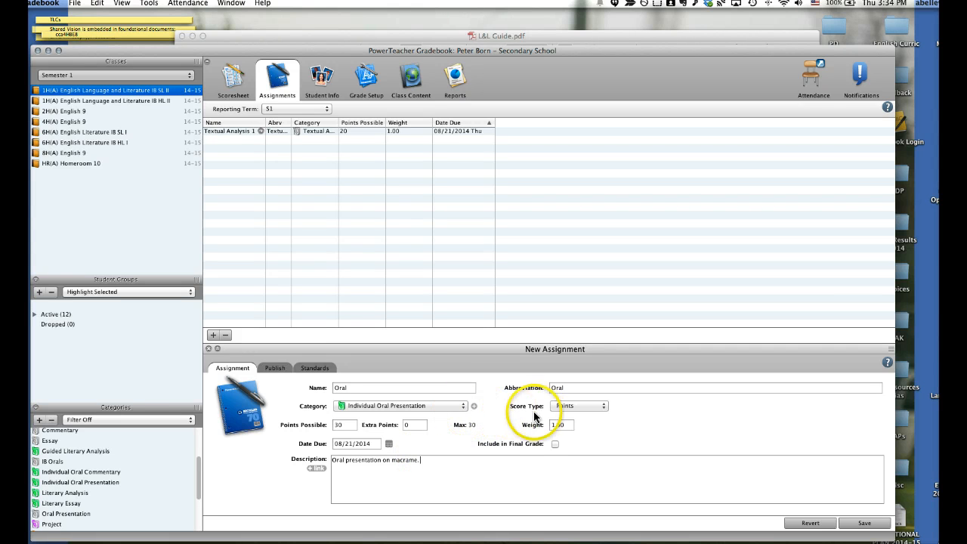
Link the Oral standards O1, O2, O3 and O4 to the Oral assignment and save it
click(315, 368)
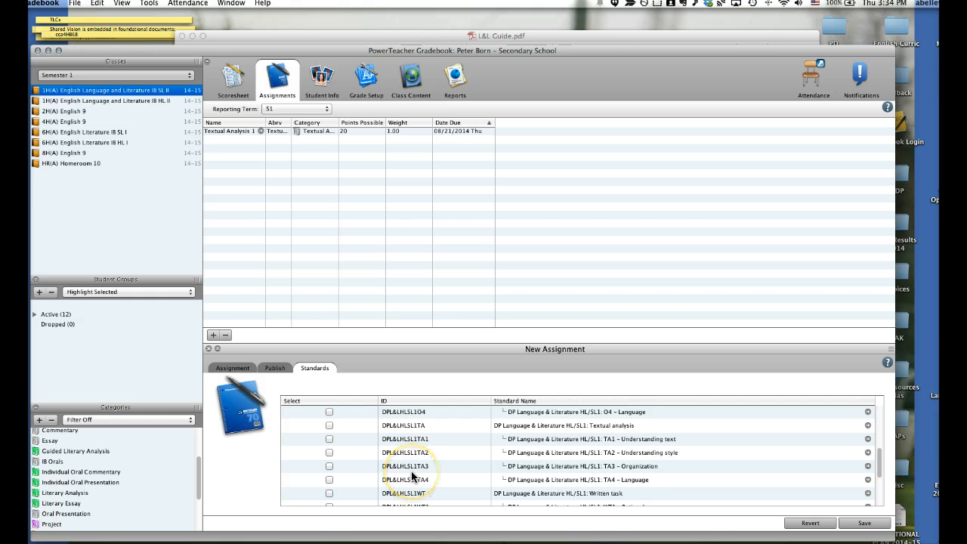
scroll(411, 474, down, 5)
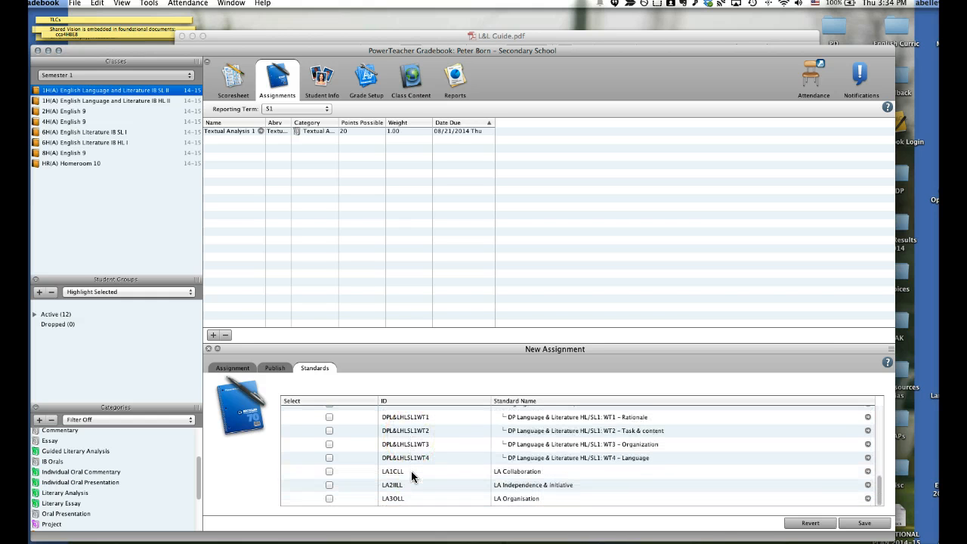
scroll(411, 471, up, 3)
scroll(411, 474, up, 3)
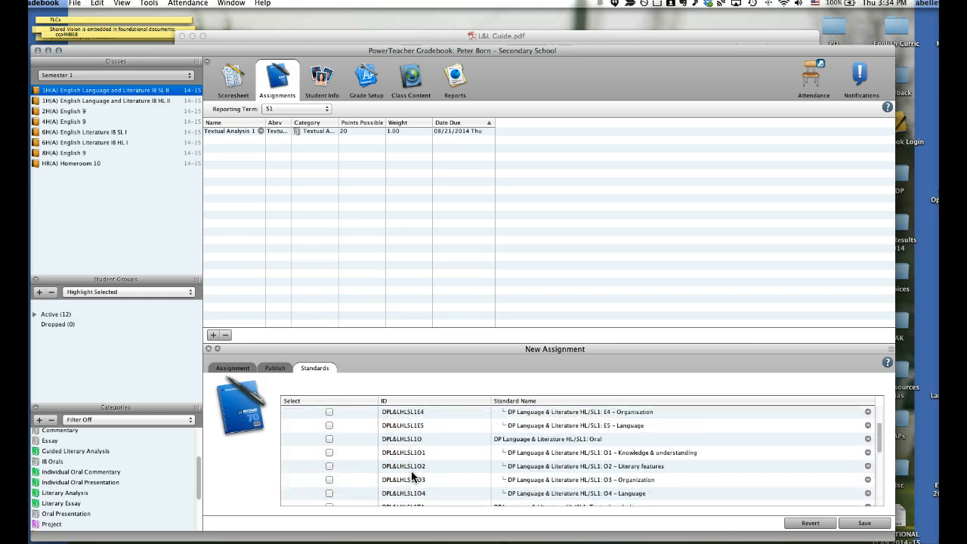
scroll(411, 474, up, 3)
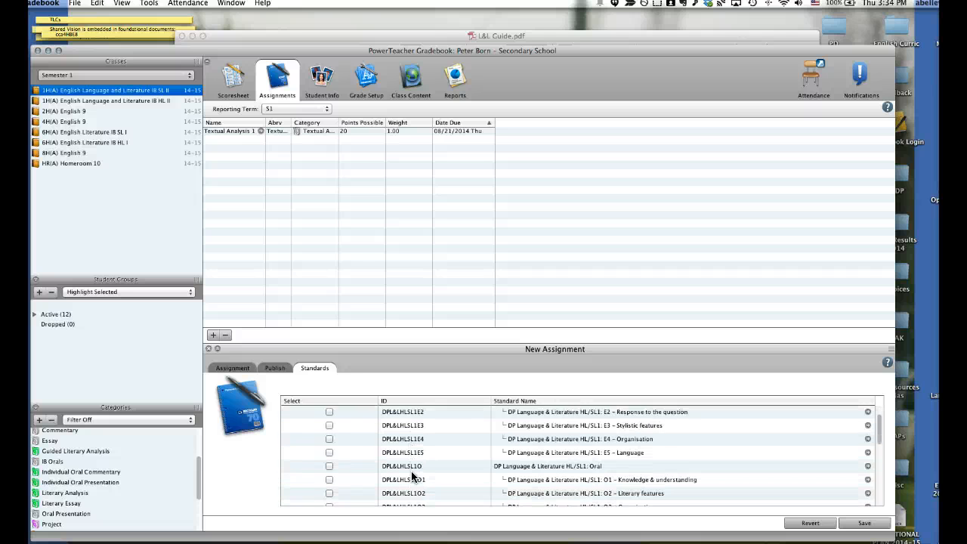
scroll(412, 474, down, 3)
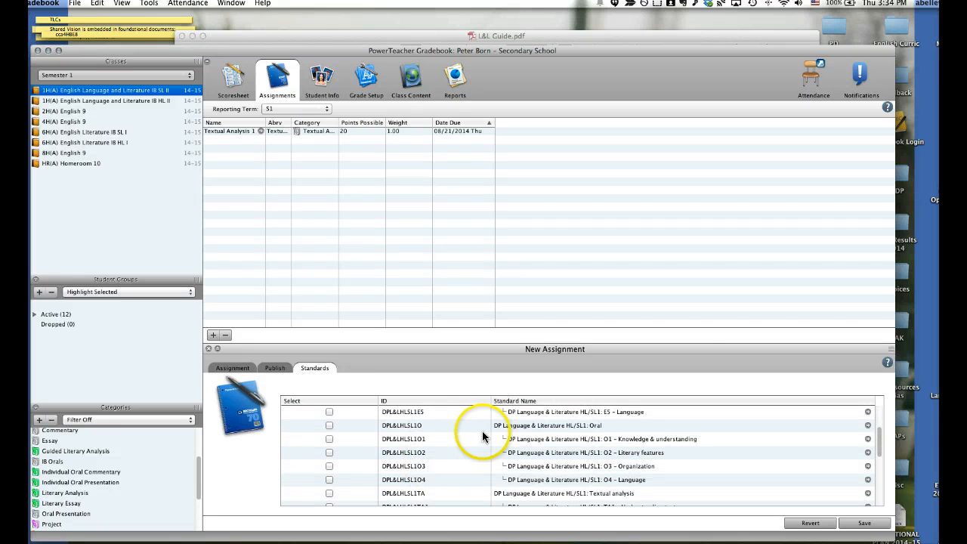
click(329, 439)
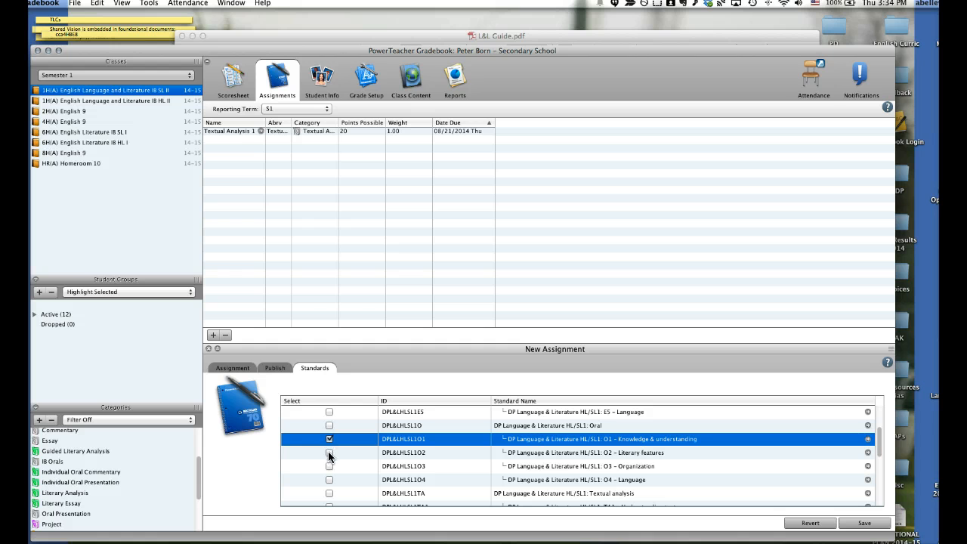
click(329, 452)
click(330, 466)
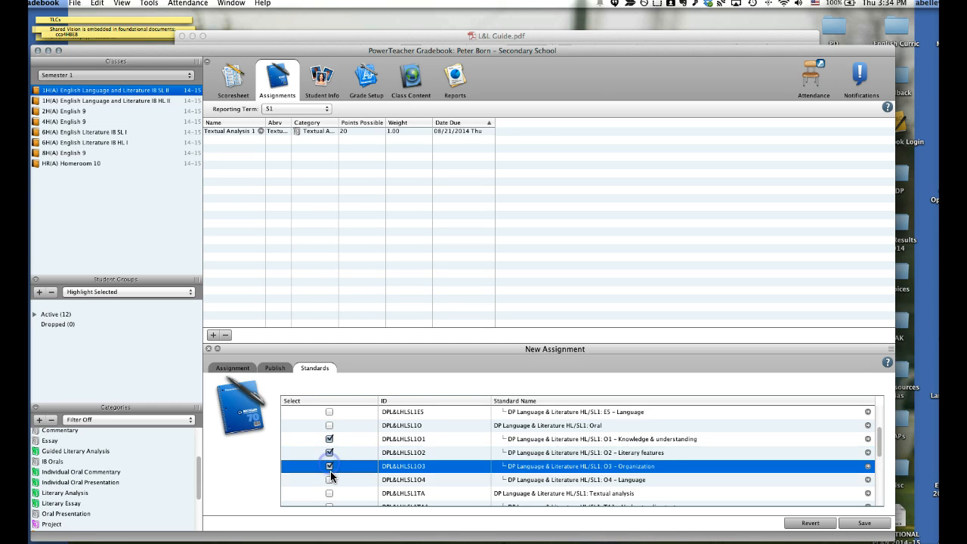
click(329, 479)
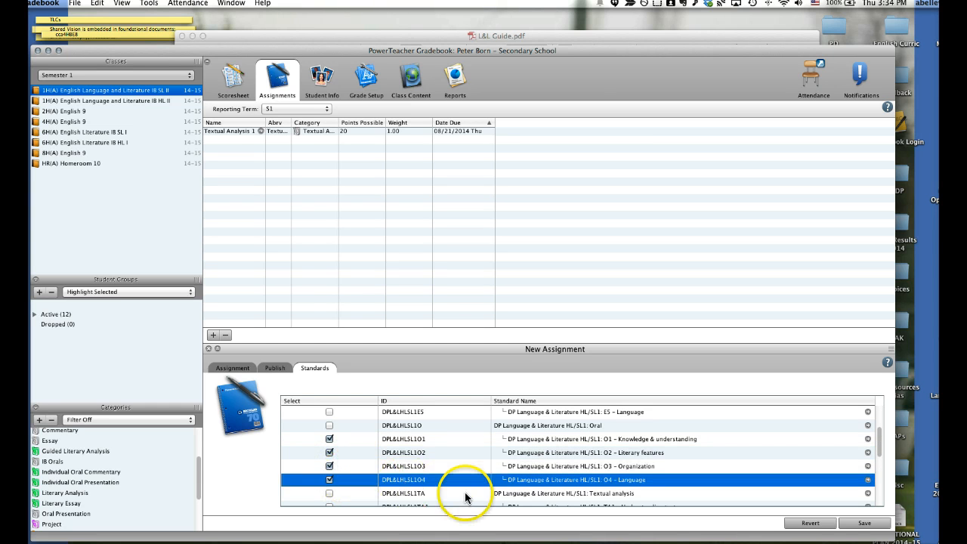
click(861, 523)
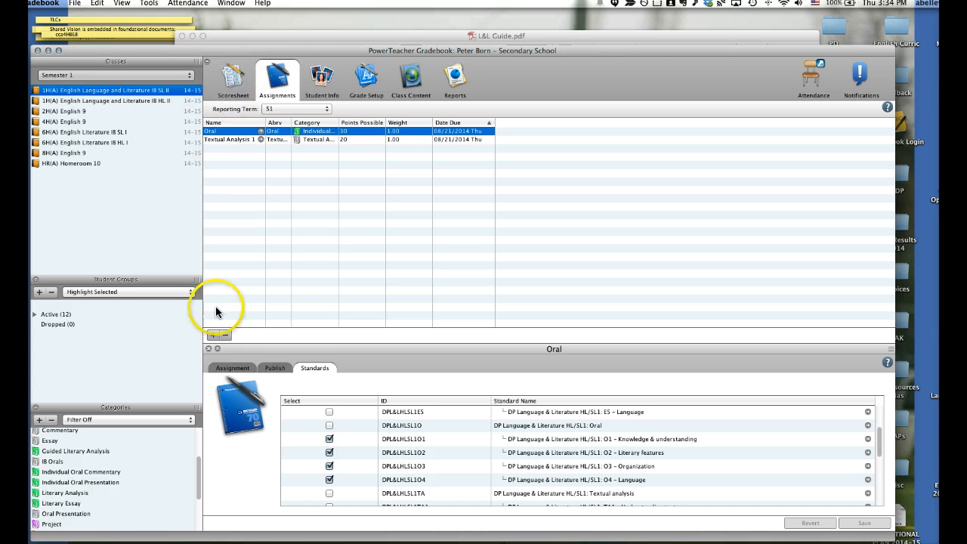
Close the assignment details and show the standards columns of both Oral and Textual Analysis 1 in the scoresheet
click(207, 347)
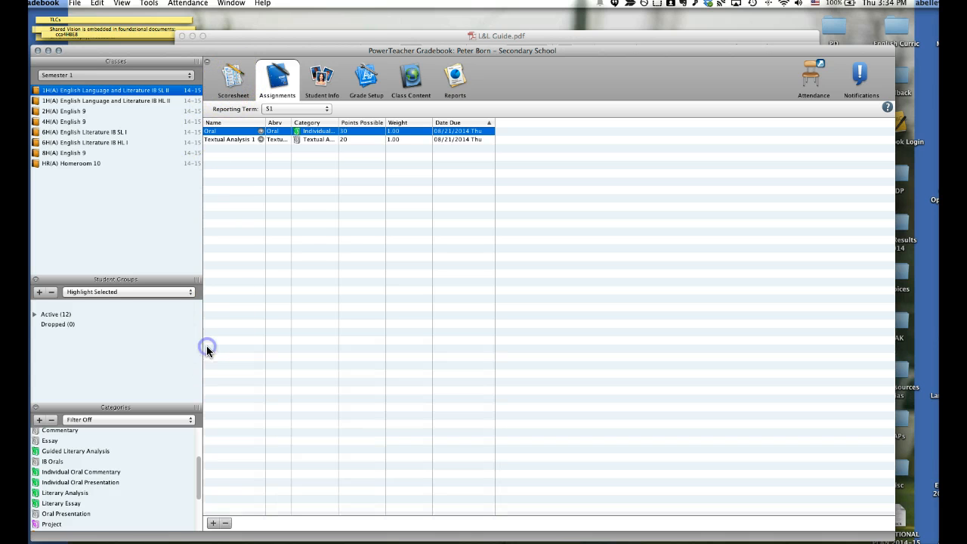
click(213, 82)
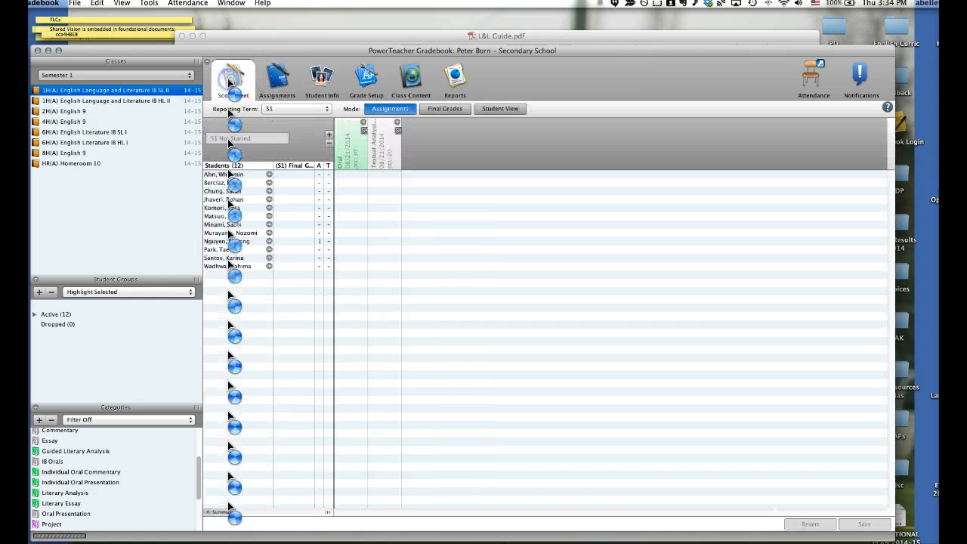
click(362, 128)
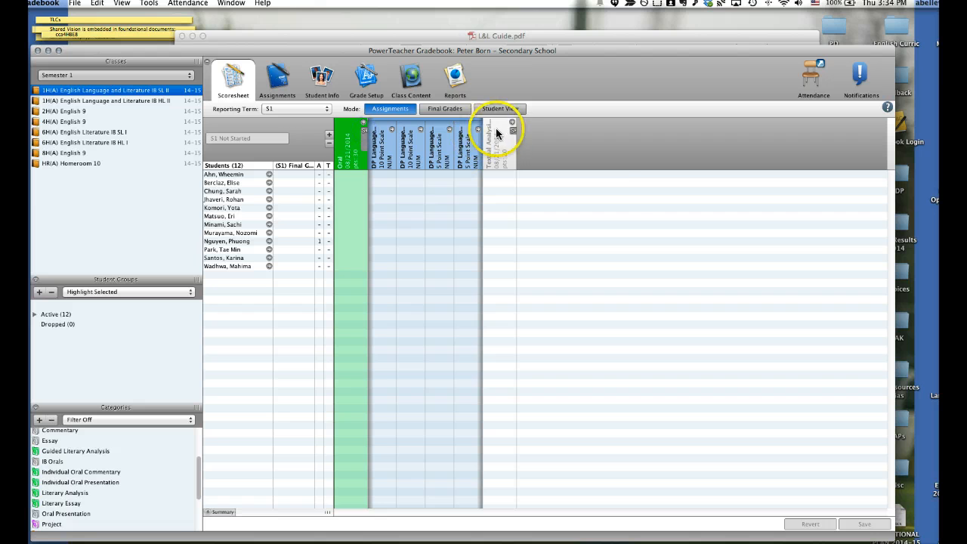
click(512, 132)
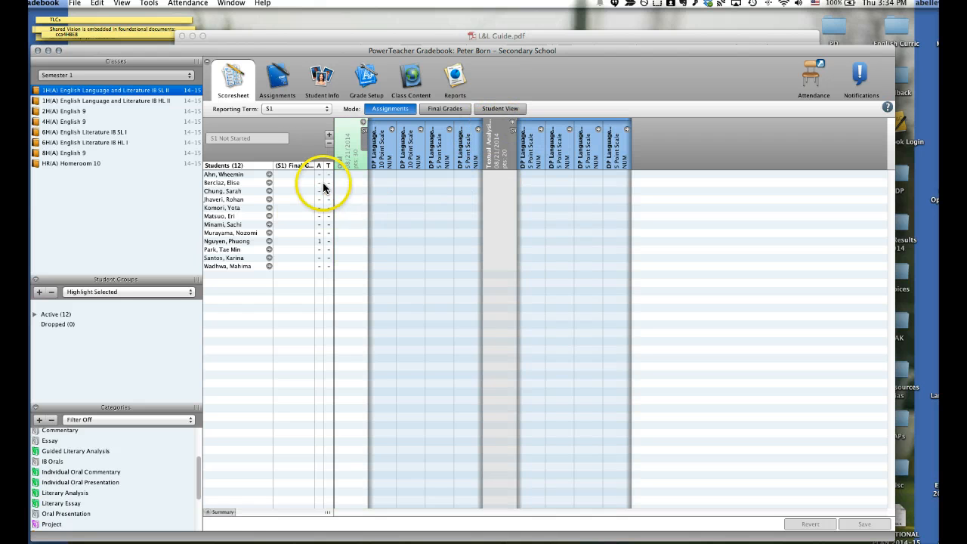
Give the first student 25 points for Oral and standards scores of 7, 7, 5 and 5
click(353, 174)
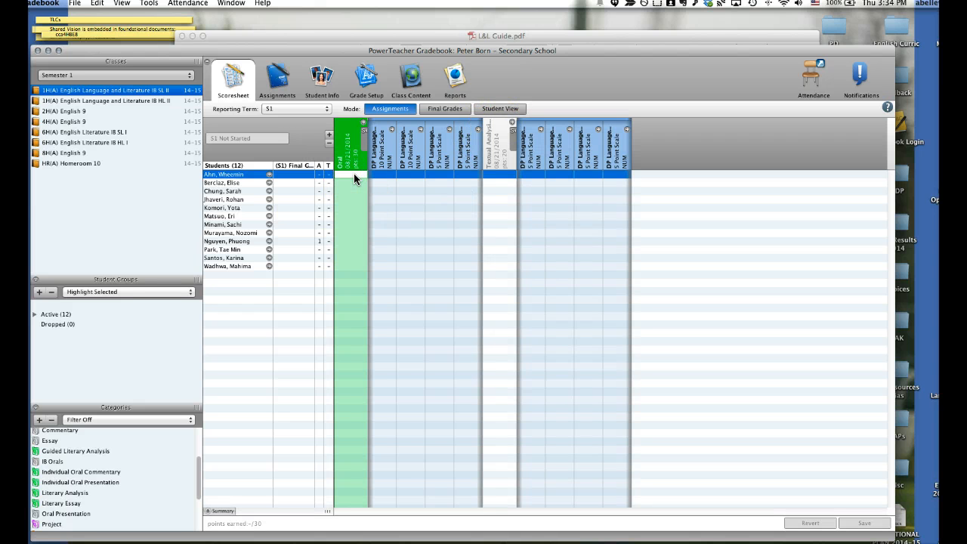
click(348, 185)
text(25)
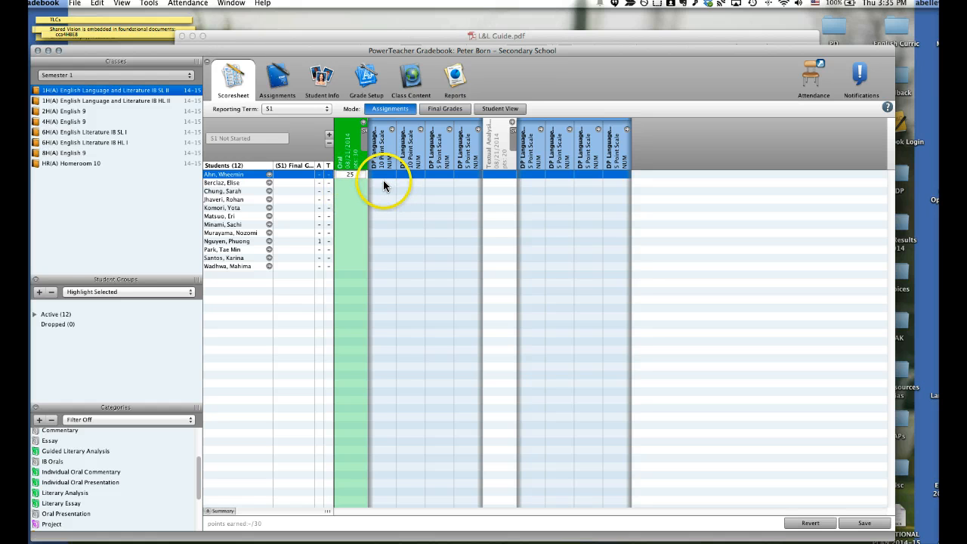
click(382, 176)
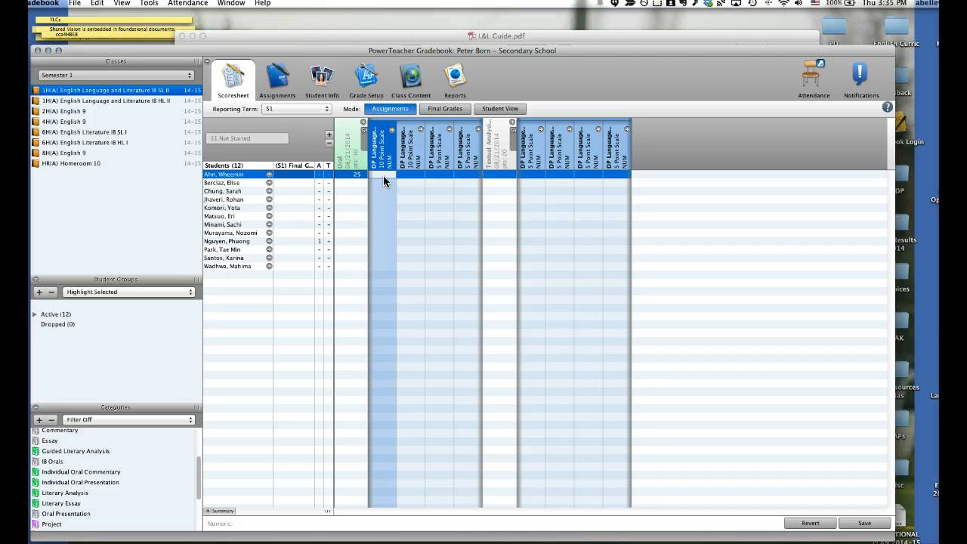
text(7)
click(413, 174)
text(7)
click(434, 175)
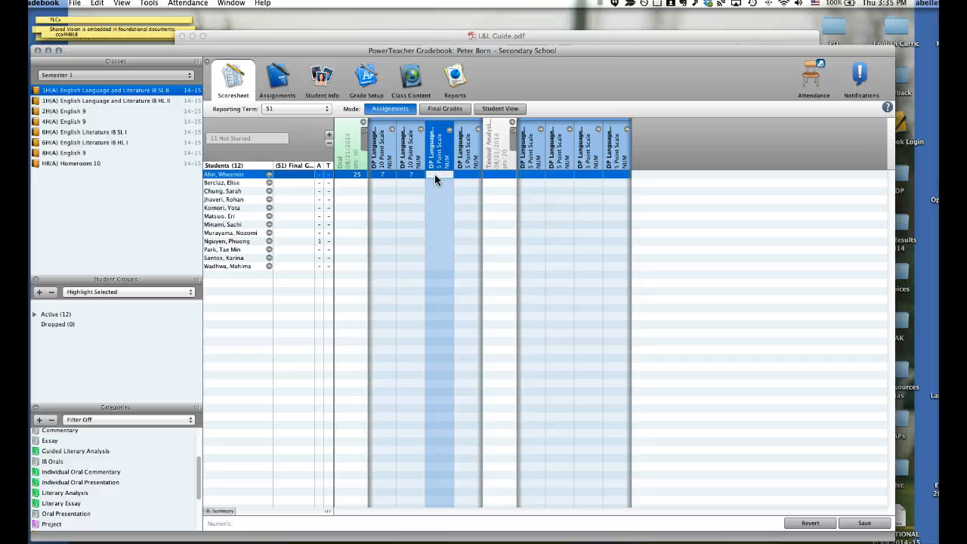
text(5)
click(460, 173)
click(466, 183)
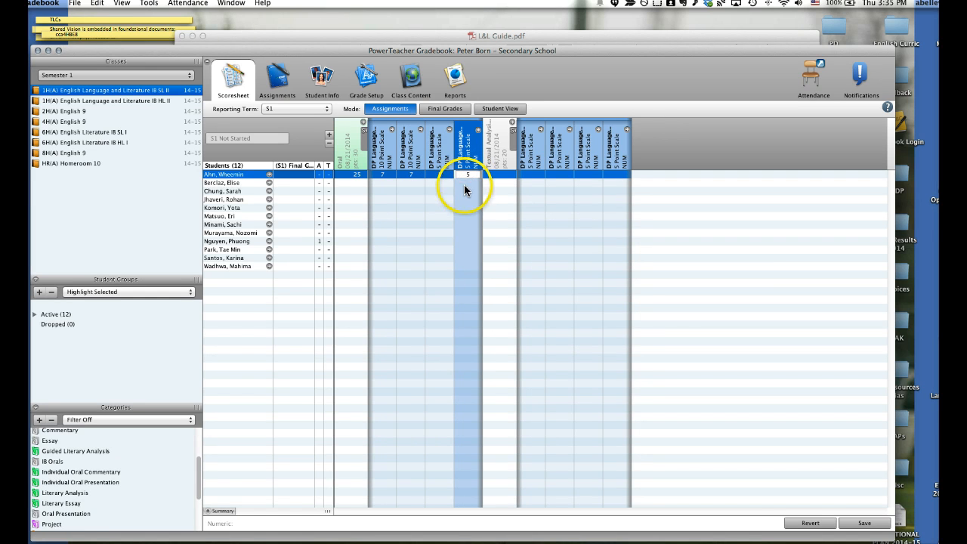
Change the first student's score for the first Oral standard to 8
click(381, 174)
text(7)
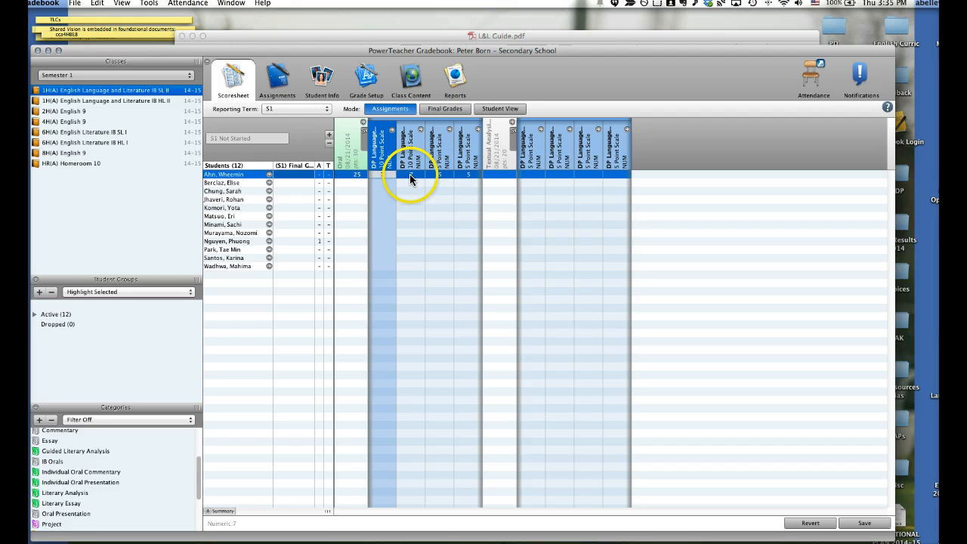
click(384, 177)
double_click(383, 175)
drag(385, 174, 376, 175)
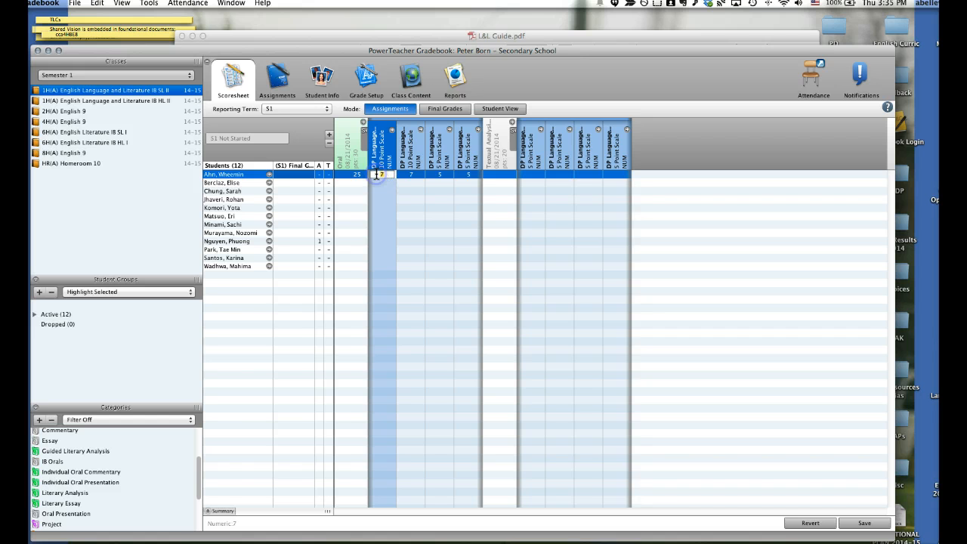
text(8)
Give the second student 14 points for Oral and standards scores of 5, 5, 2 and 2
click(357, 179)
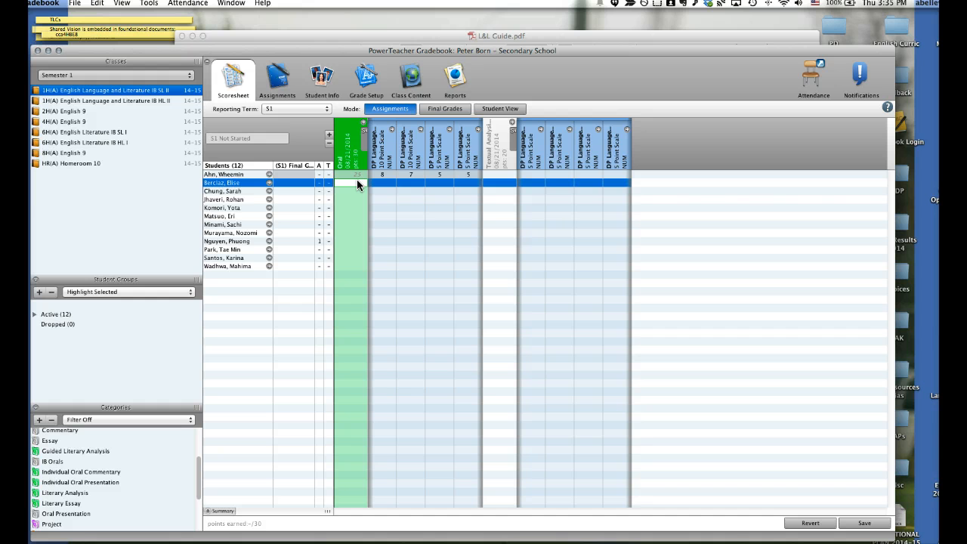
text(14)
click(376, 181)
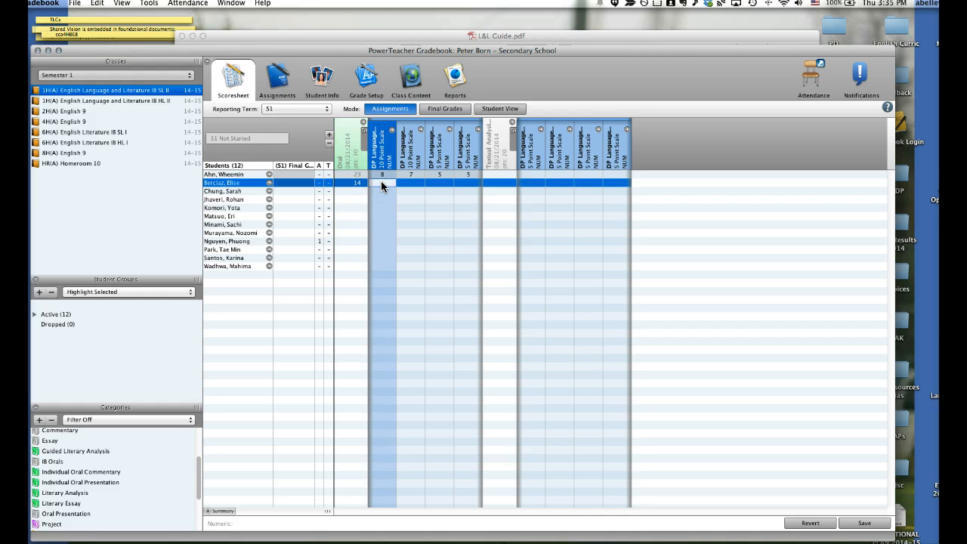
text(5)
click(398, 182)
text(5)
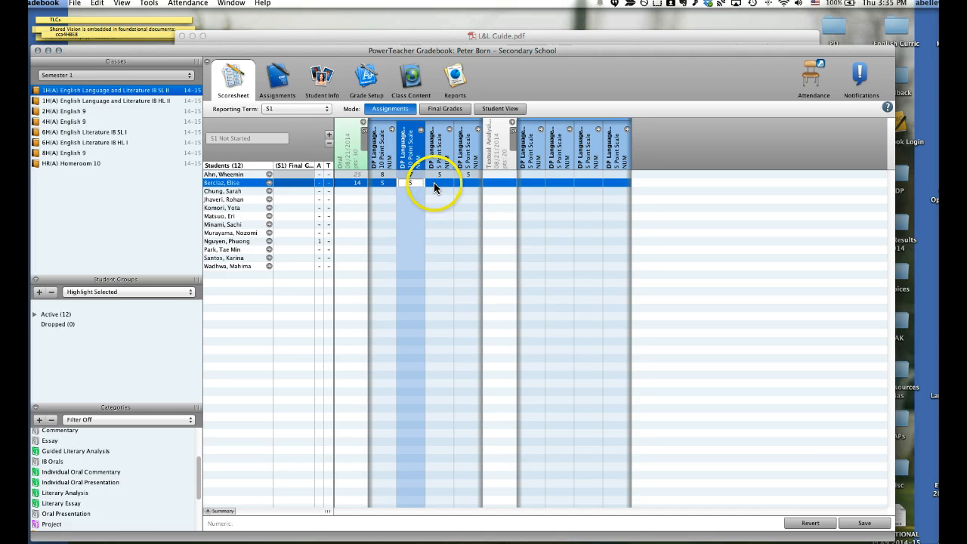
click(434, 182)
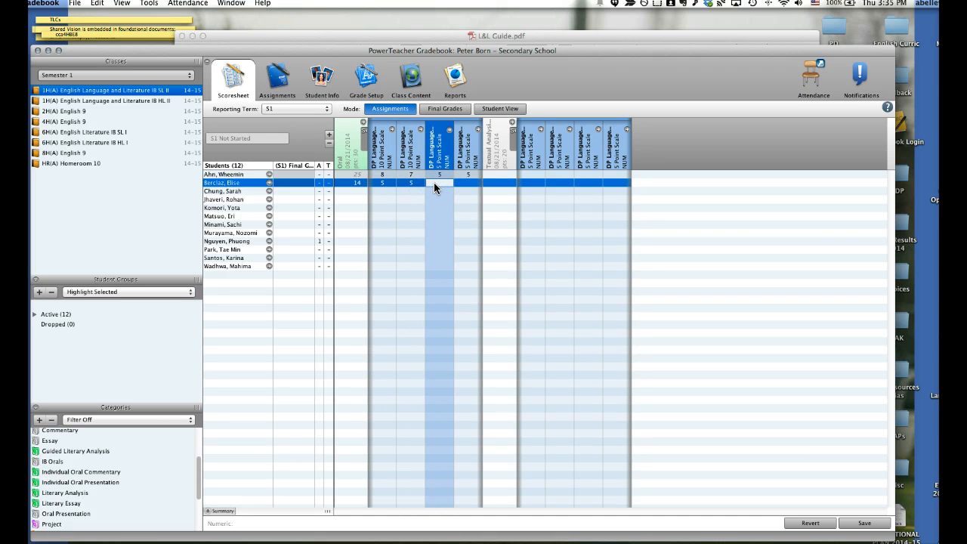
text(2)
click(465, 182)
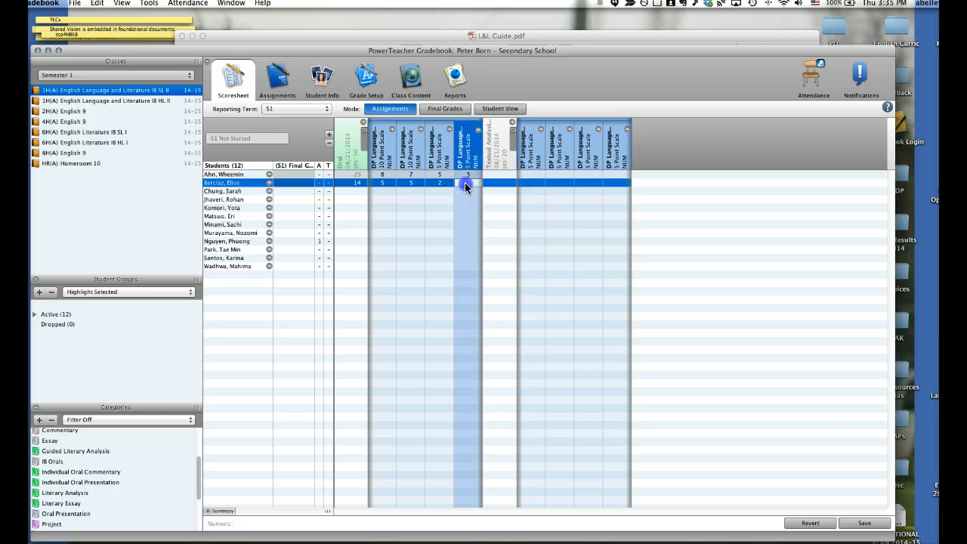
text(2)
Give the first student 16 points for Textual Analysis 1 and a score of 4 on each of its four standards
click(494, 173)
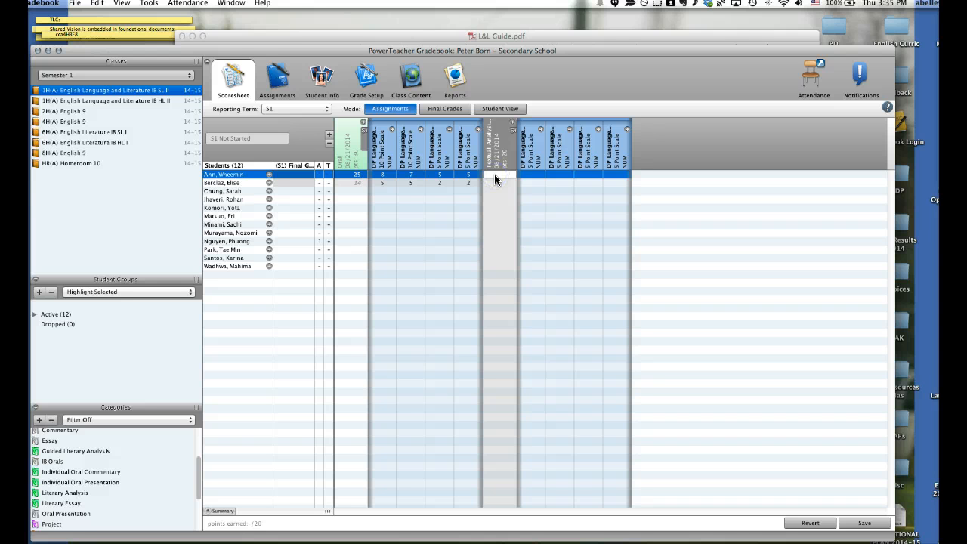
text(16)
click(527, 174)
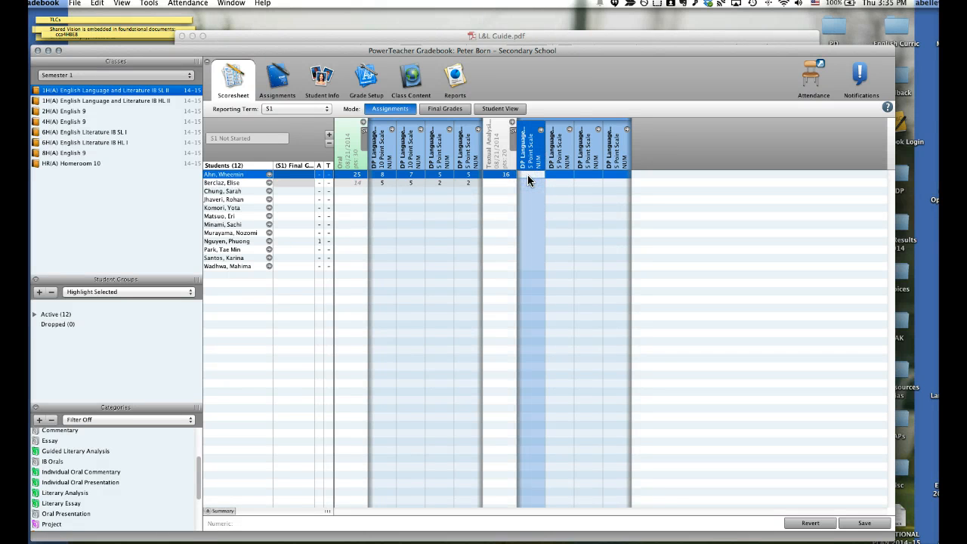
text(4)
click(549, 174)
text(4)
click(597, 173)
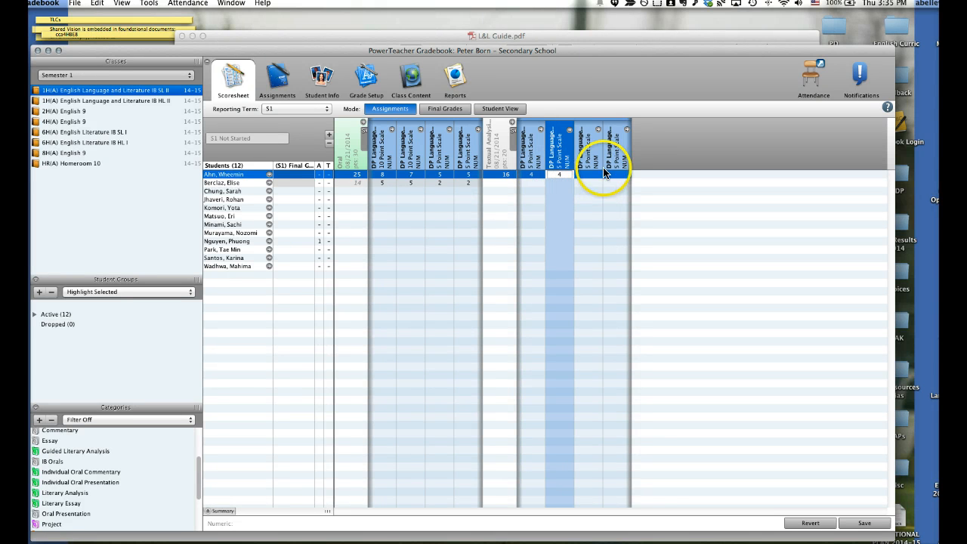
click(620, 175)
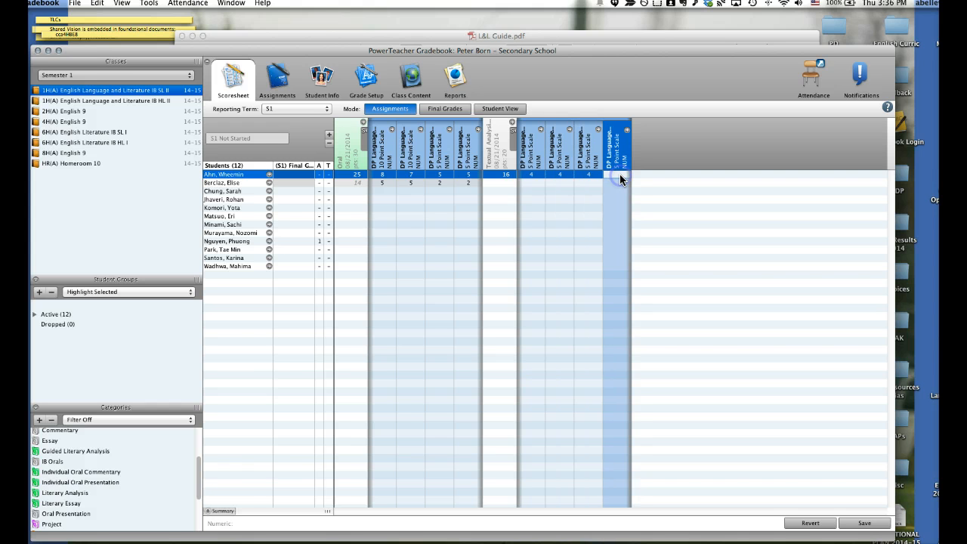
text(4)
Give the second student 4 points for Textual Analysis 1 and a score of 1 on each of its four standards
click(504, 181)
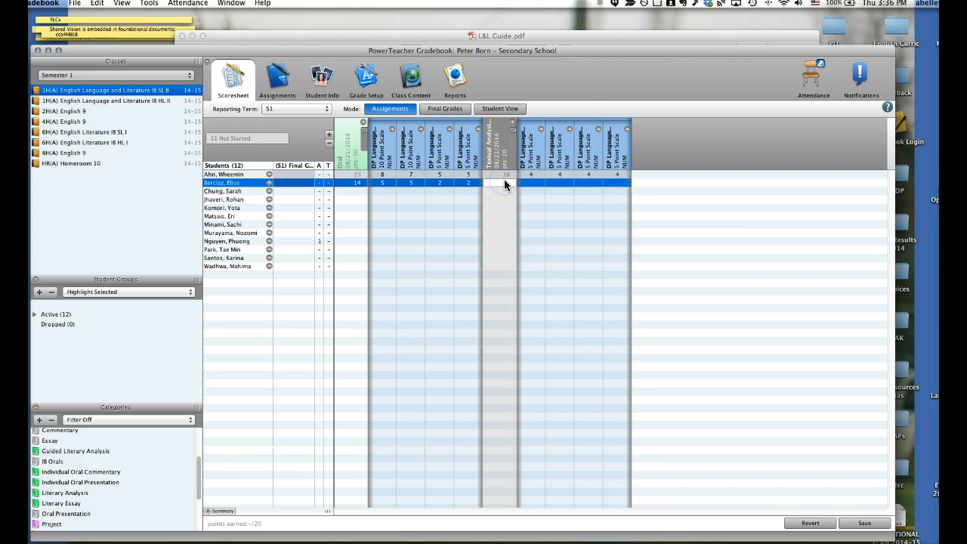
text(4)
click(534, 180)
text(1)
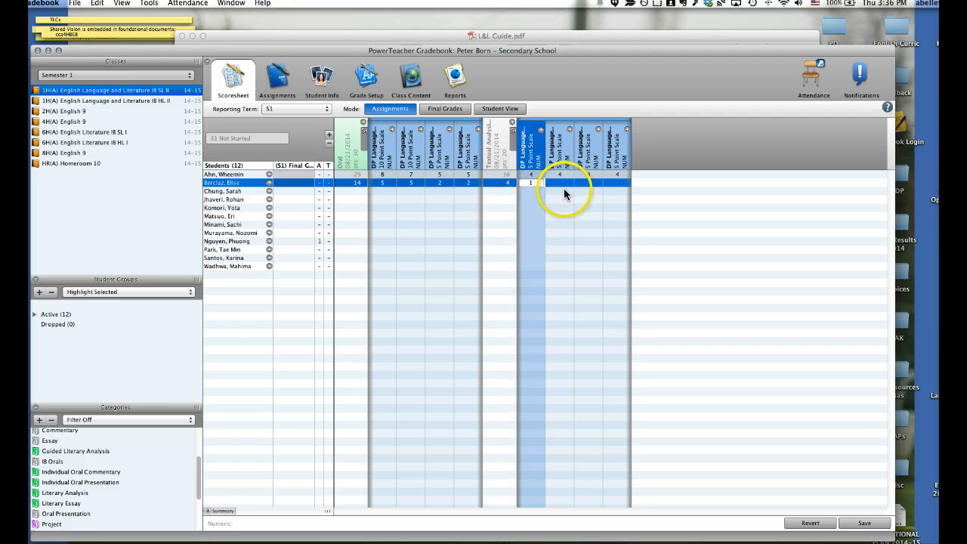
click(561, 182)
text(1)
click(586, 182)
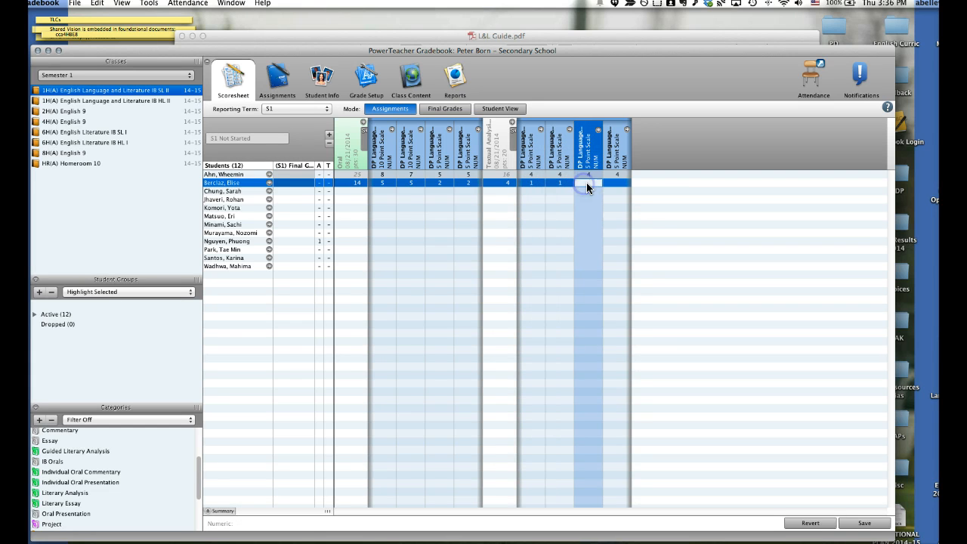
text(1)
click(610, 182)
text(1)
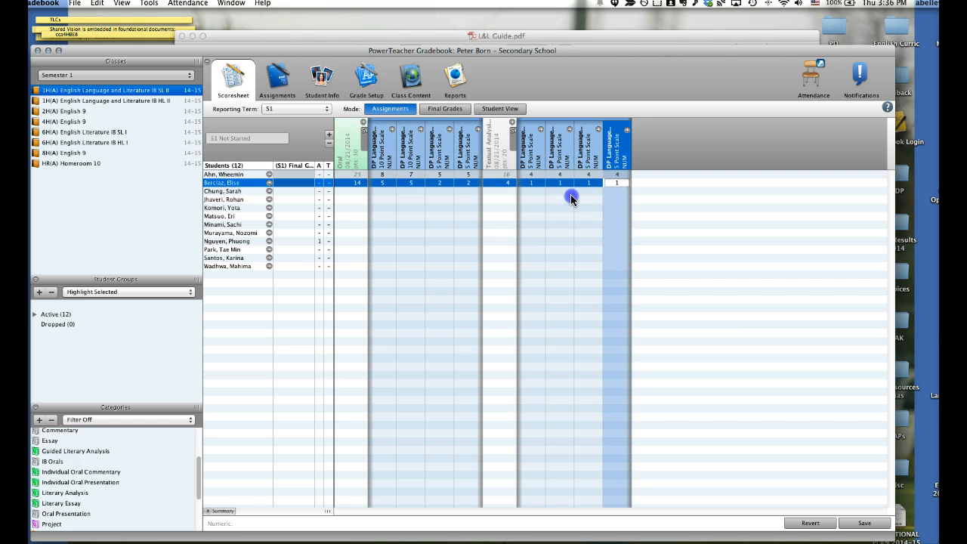
Switch the scoresheet to the first student's individual view, saving the entered scores
click(570, 198)
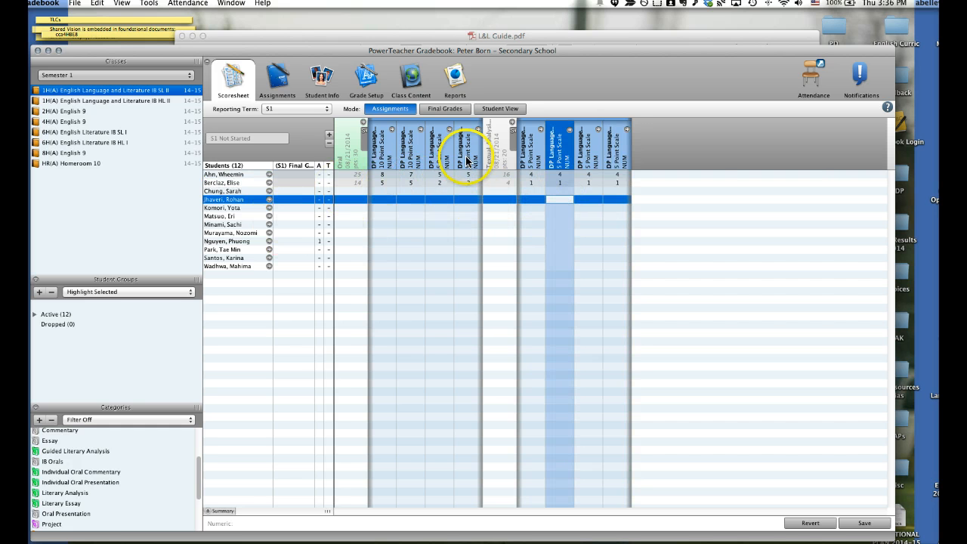
click(499, 110)
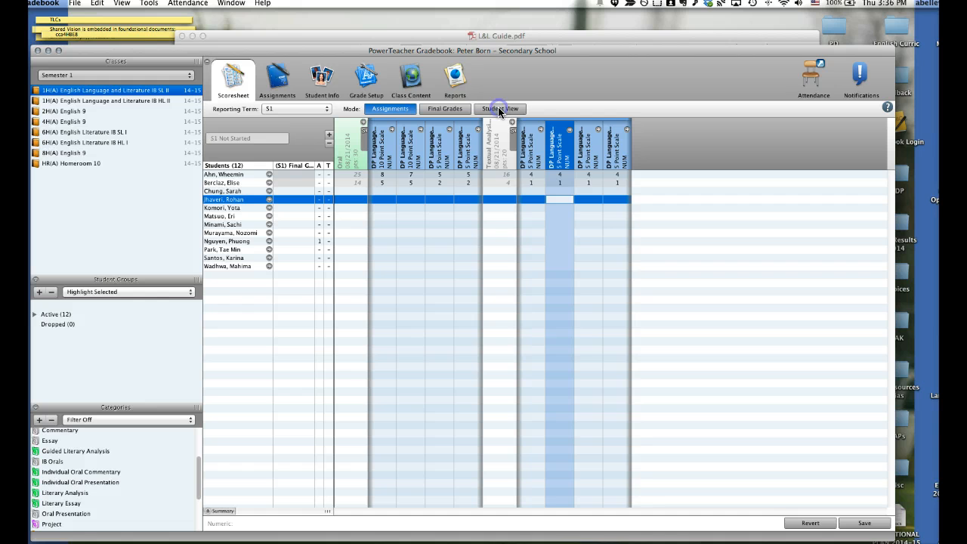
click(538, 336)
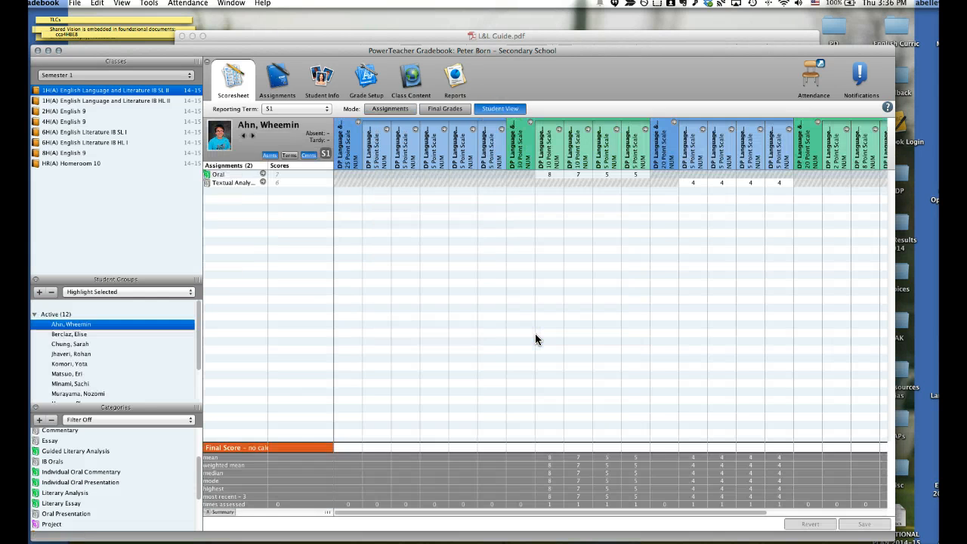
Enter the first student's final scores of 8, 7, 5 and 5 for the four standards assessed in Oral
click(543, 447)
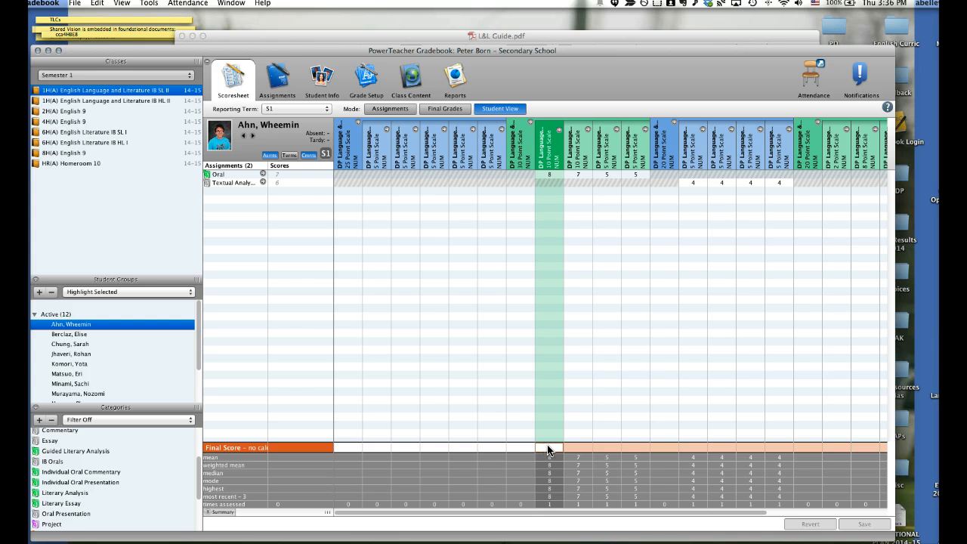
click(557, 448)
text(8)
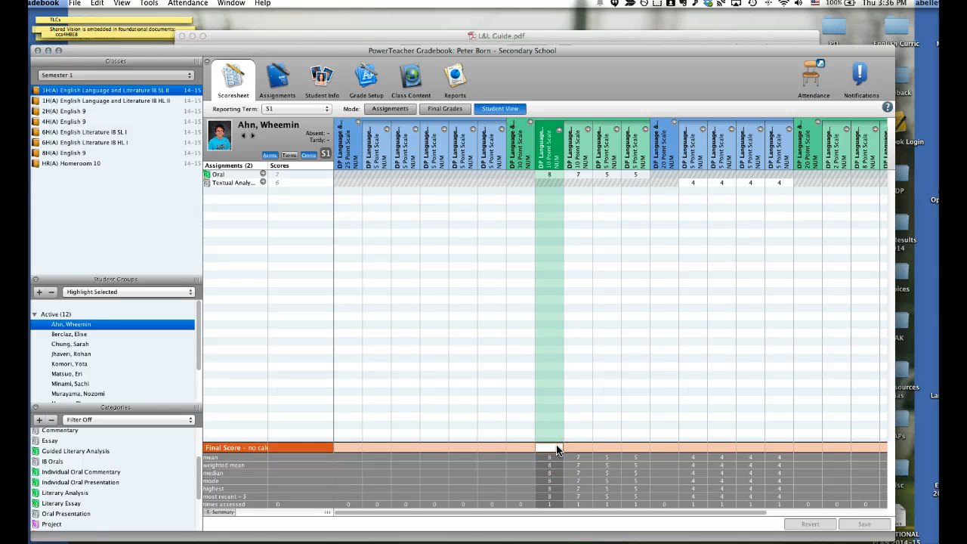
click(570, 446)
text(7)
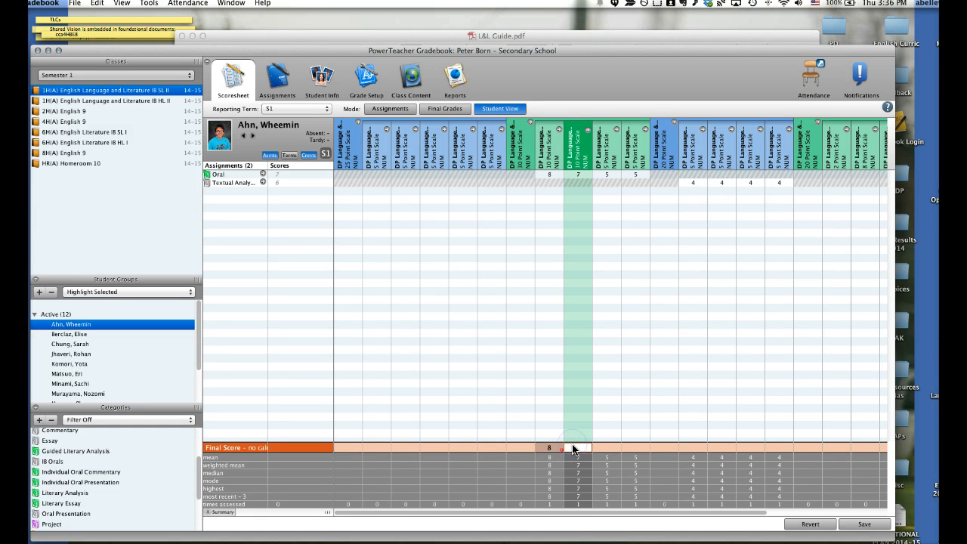
click(597, 447)
text(5)
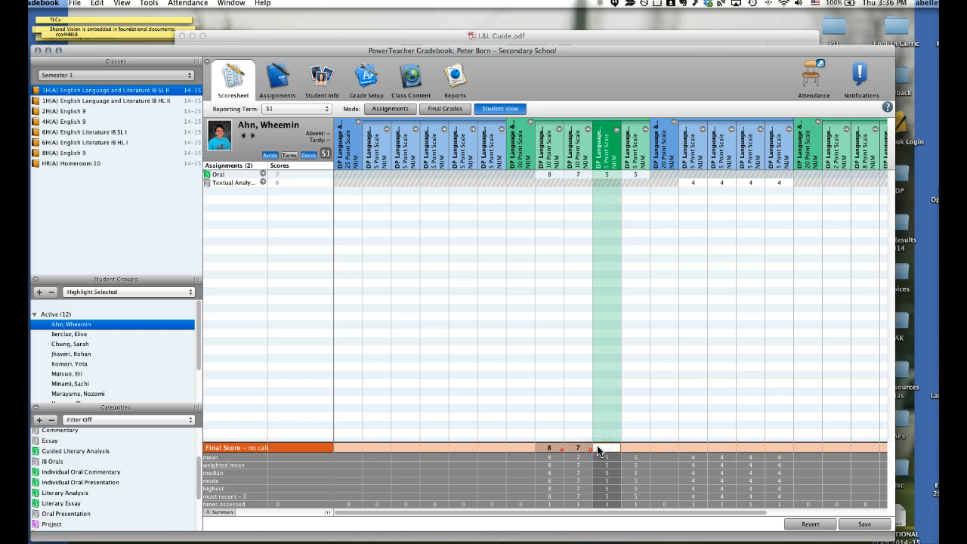
click(628, 447)
text(5)
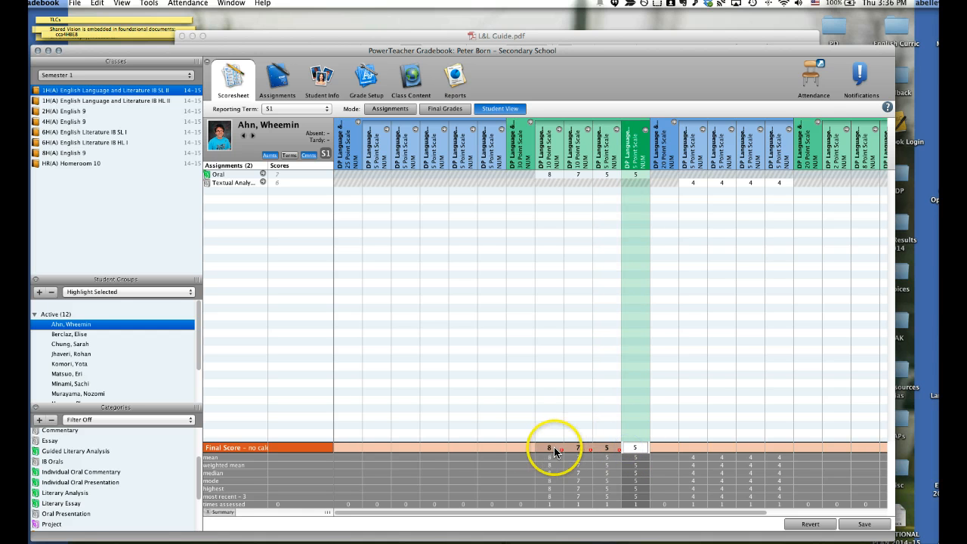
Set the first student's final score for the 30-point parent standard of Oral to 25
click(520, 447)
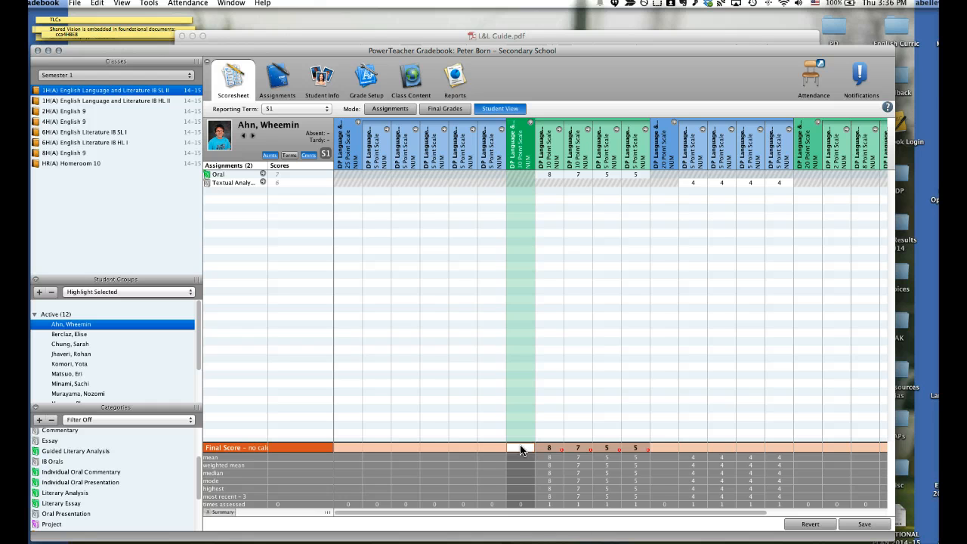
text(25)
click(528, 447)
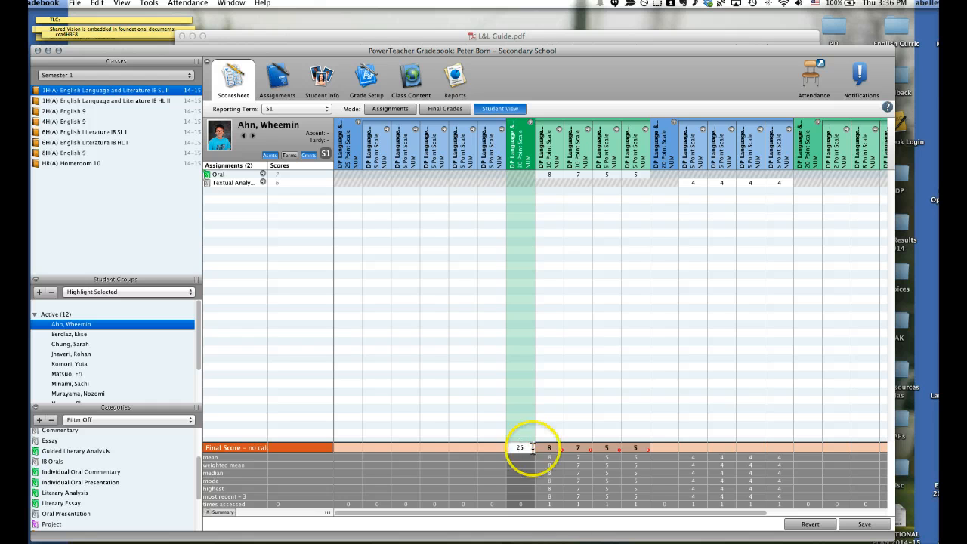
Enter the first student's final scores of 16 for the 20-point Textual Analysis parent standard and 4 for each of its four sub-standards
click(672, 448)
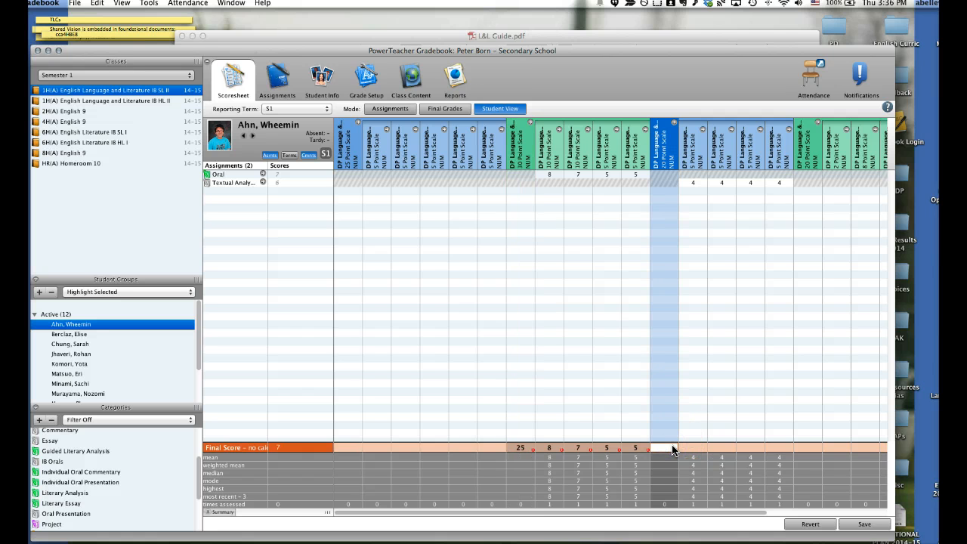
text(16)
click(698, 447)
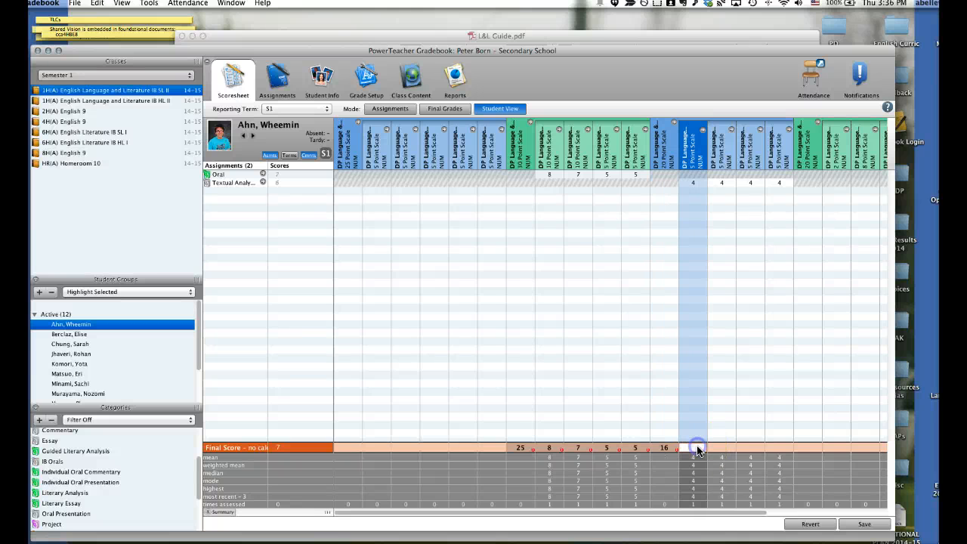
text(4)
click(714, 448)
text(4)
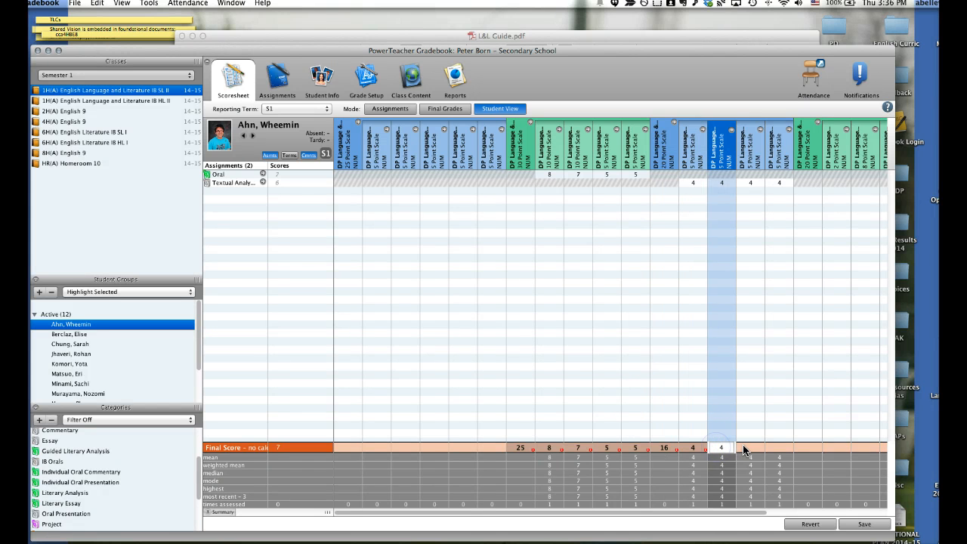
click(746, 447)
text(4)
click(774, 447)
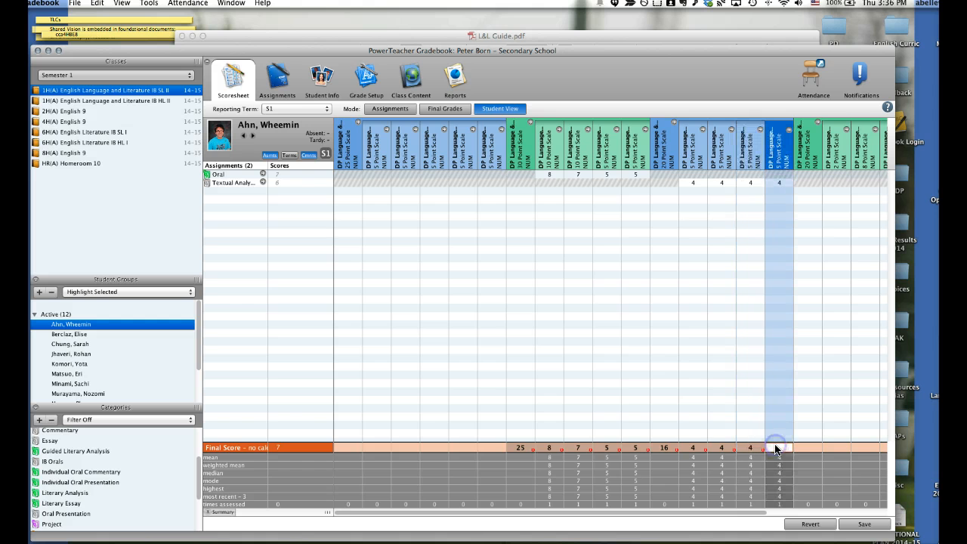
text(4)
Move on to the second student, saving the final scores, and set the 30-point Oral parent standard's final score to 14
click(252, 135)
click(541, 335)
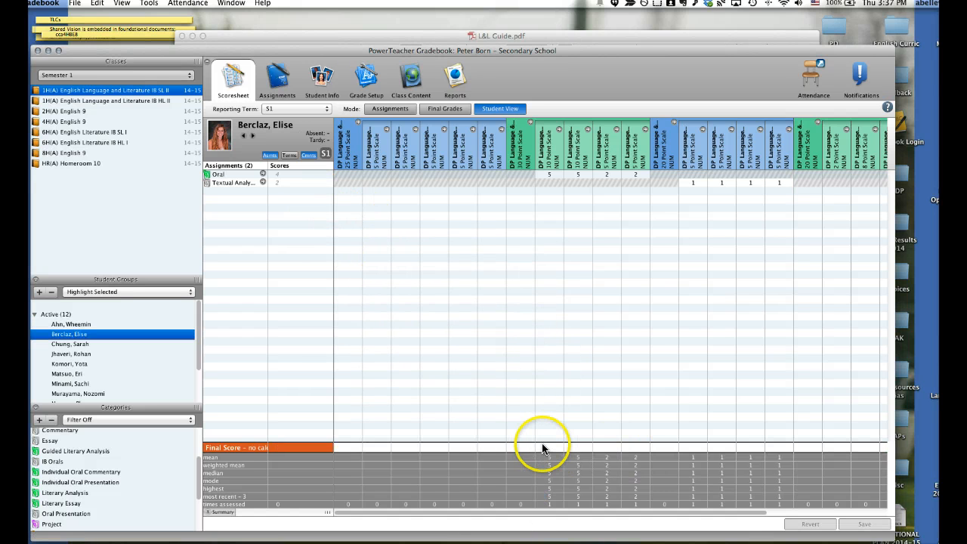
click(518, 447)
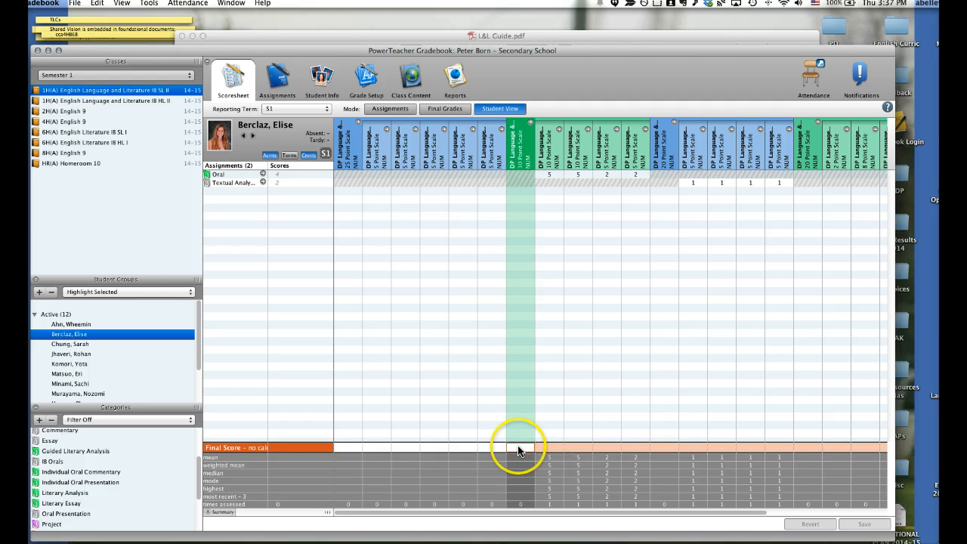
double_click(518, 447)
text(14)
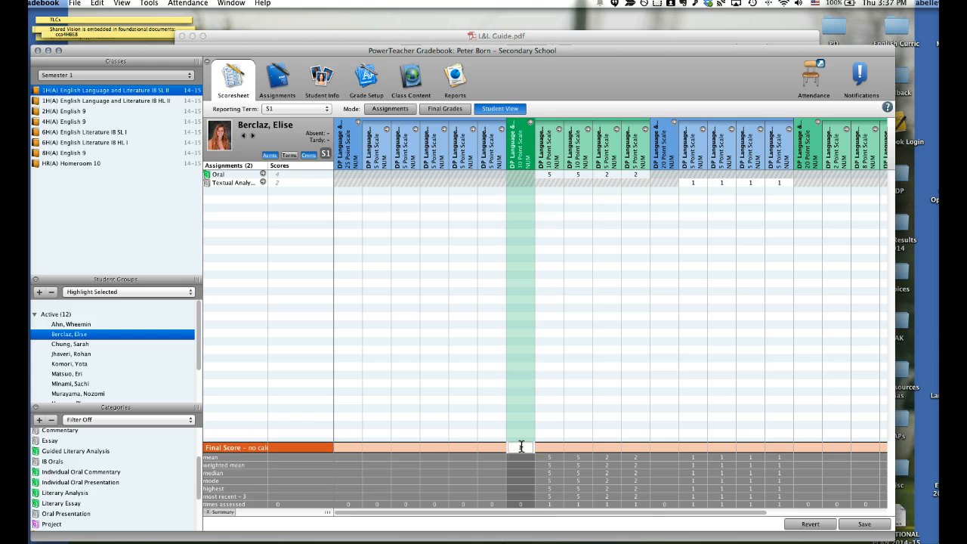
Enter the second student's final scores of 5, 5, 2 and 2 for the four standards assessed in Oral
click(547, 445)
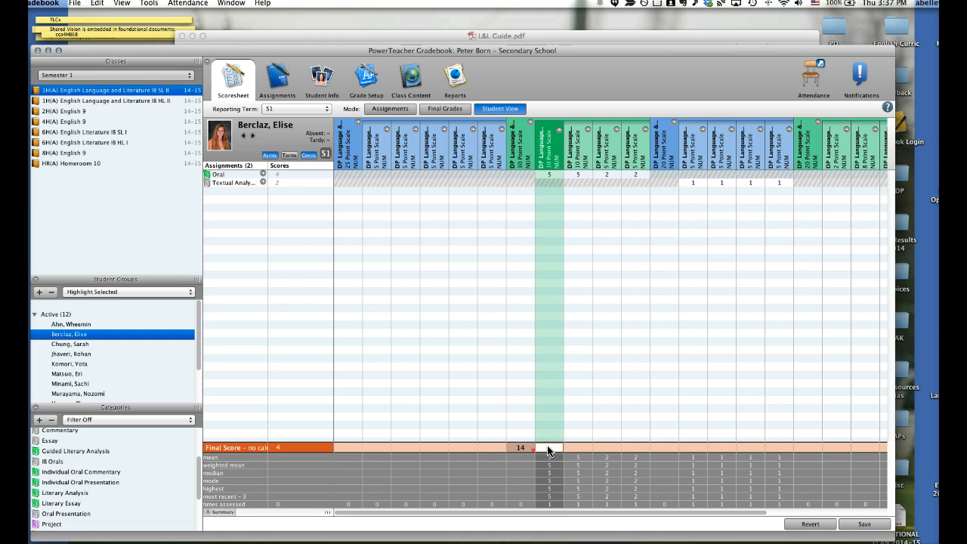
click(575, 448)
text(5)
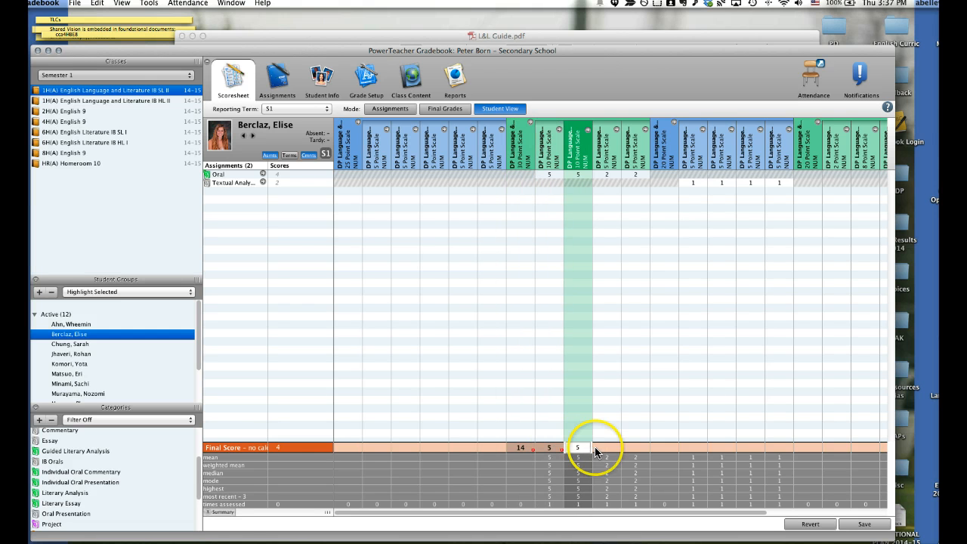
click(596, 448)
text(2)
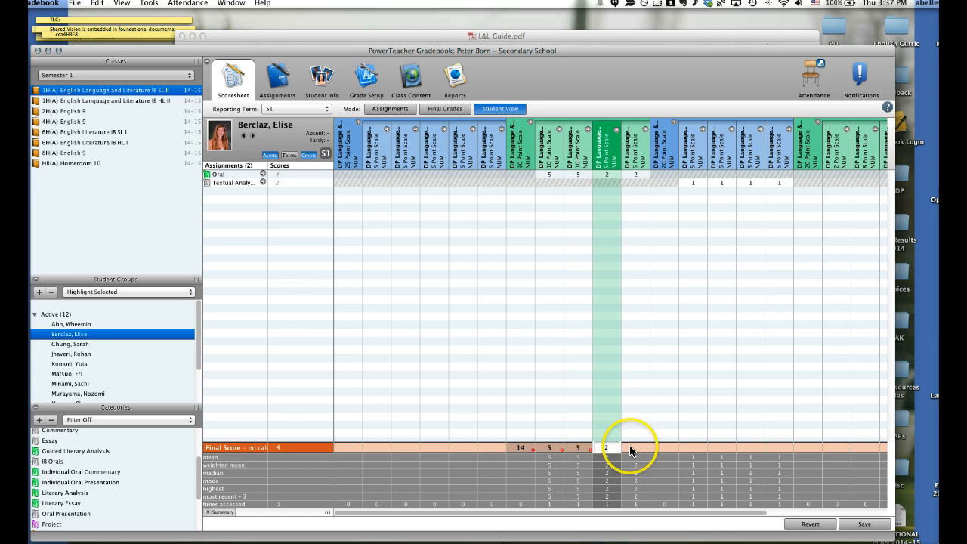
click(629, 448)
text(2)
Enter the second student's final scores of 4 for the Textual Analysis parent standard and 1 for each sub-standard, and save them
click(665, 449)
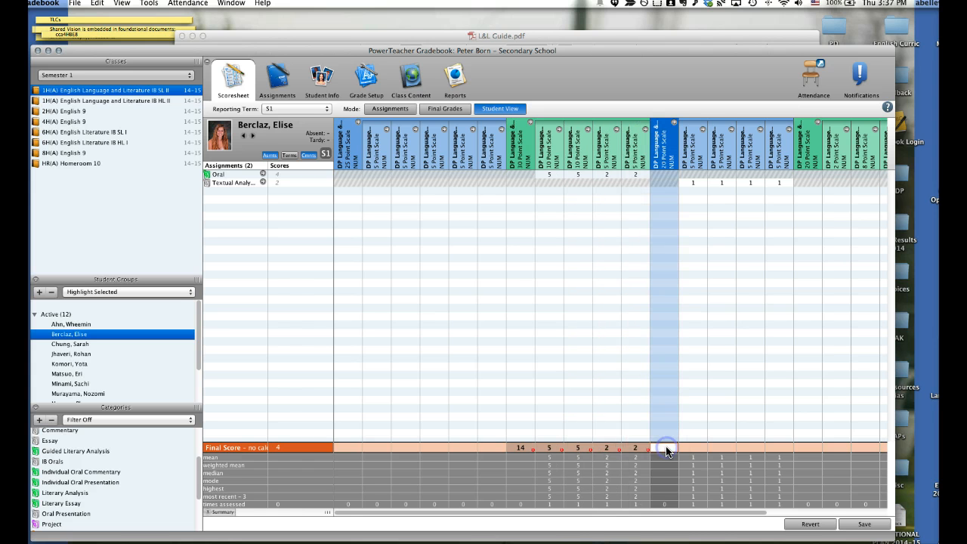
text(4)
click(680, 449)
click(692, 447)
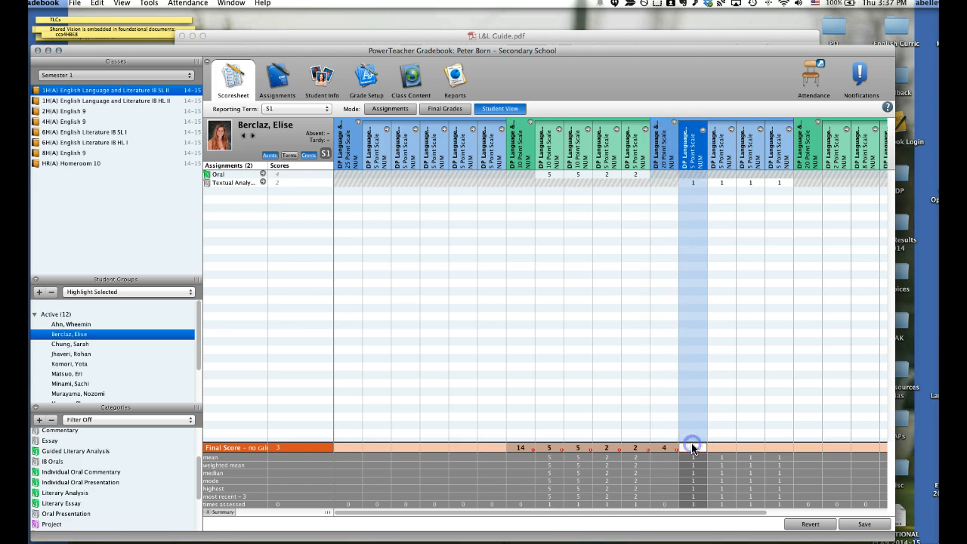
text(1)
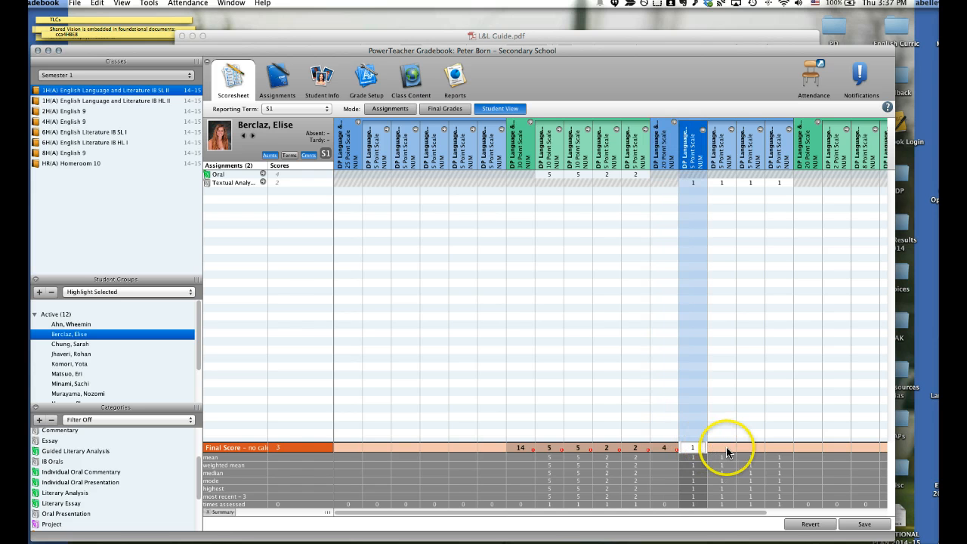
click(721, 447)
text(1)
click(732, 448)
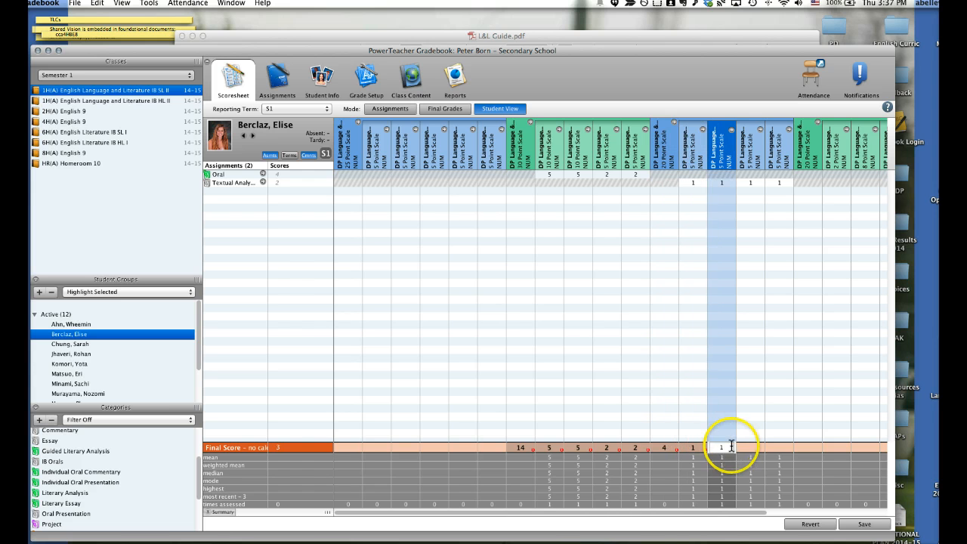
text(1)
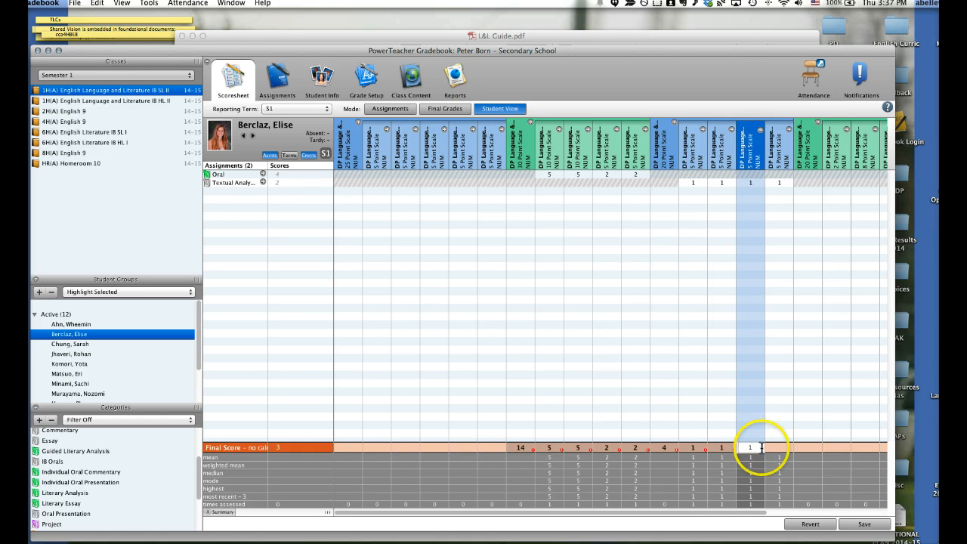
click(778, 447)
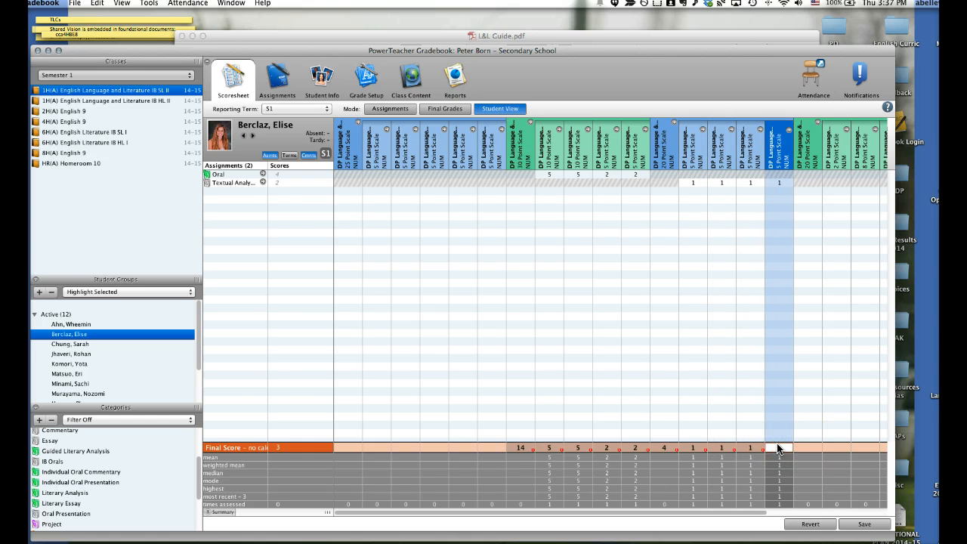
text(1)
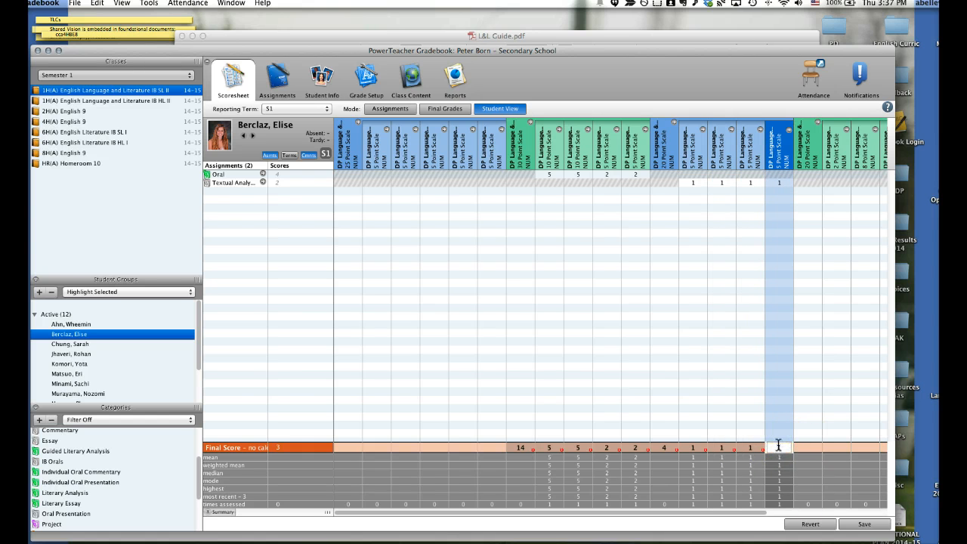
click(860, 524)
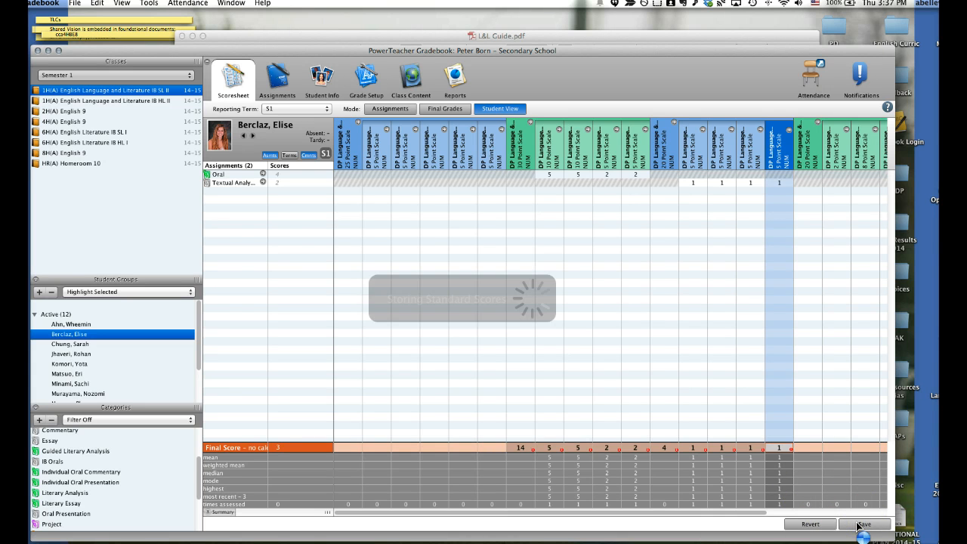
Check the second student's final grade percentage in the assignments scoresheet, and display the final standards grades for the whole class
click(376, 110)
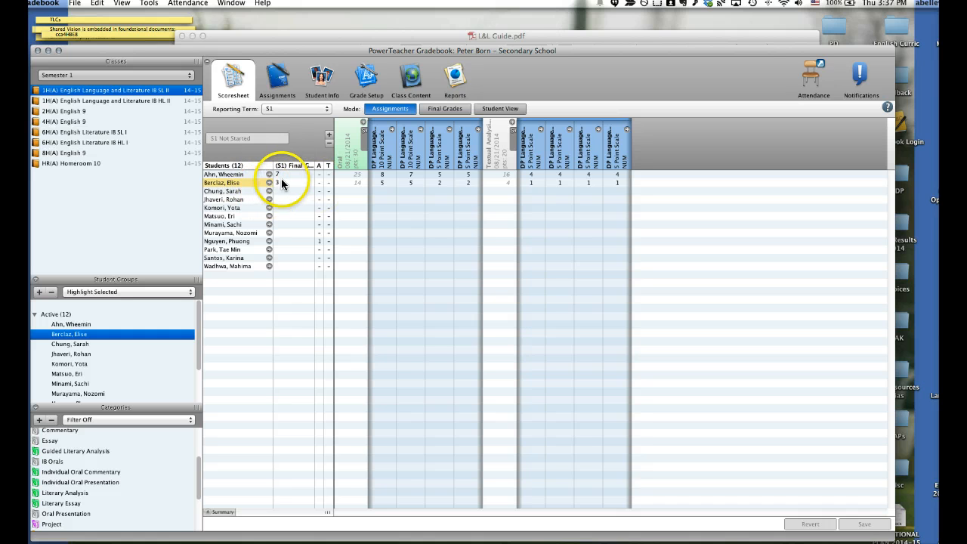
mouse_move(279, 184)
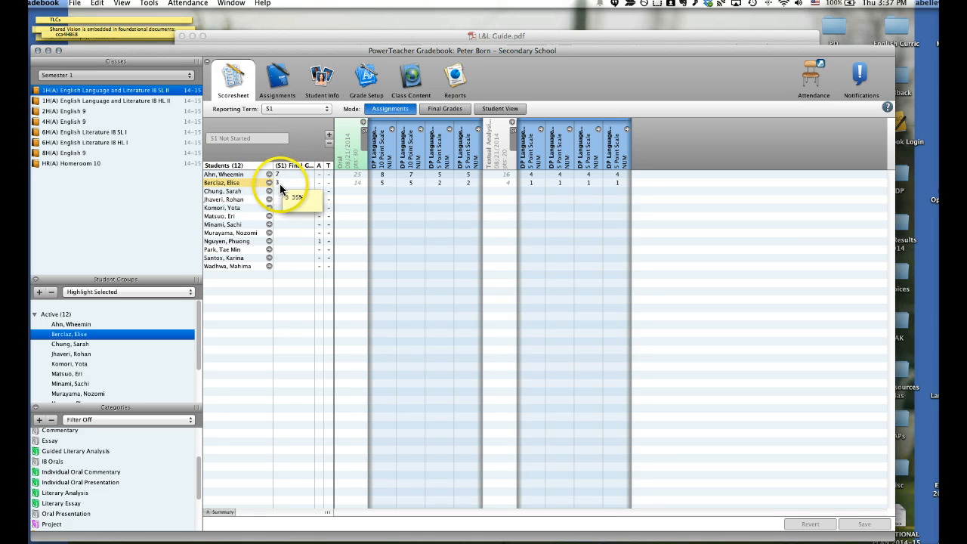
click(443, 109)
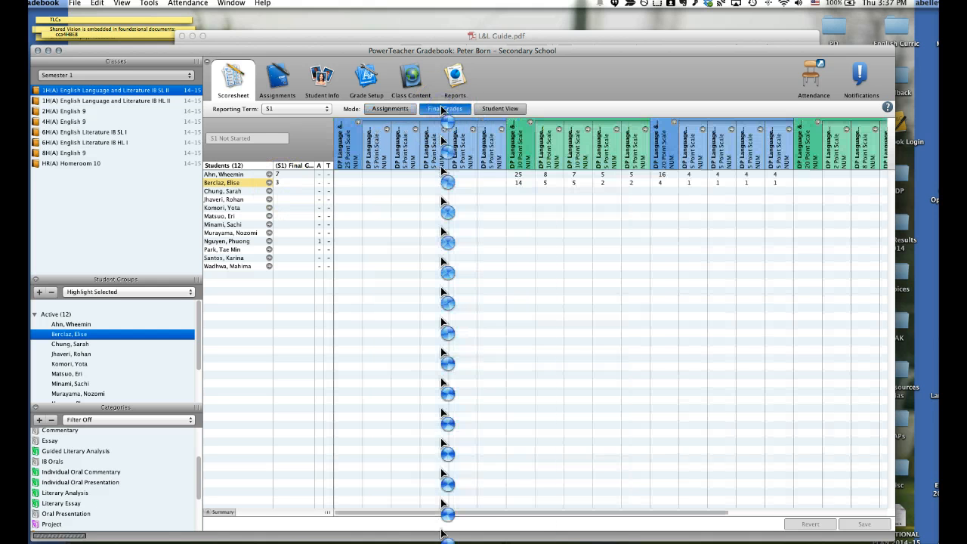